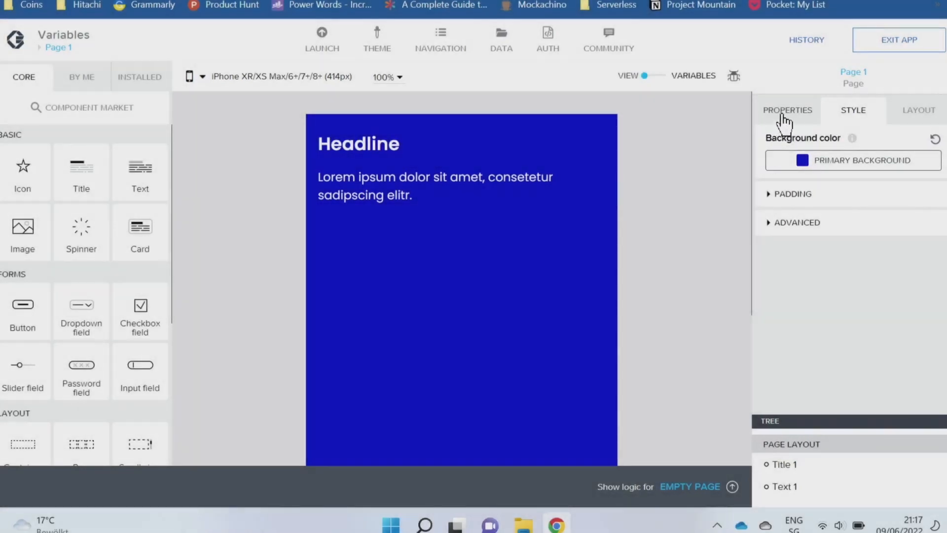
Step: Add a text app variable with the initial value "Hello" and save the application
{"action": "left_click", "coordinate": [784, 117]}
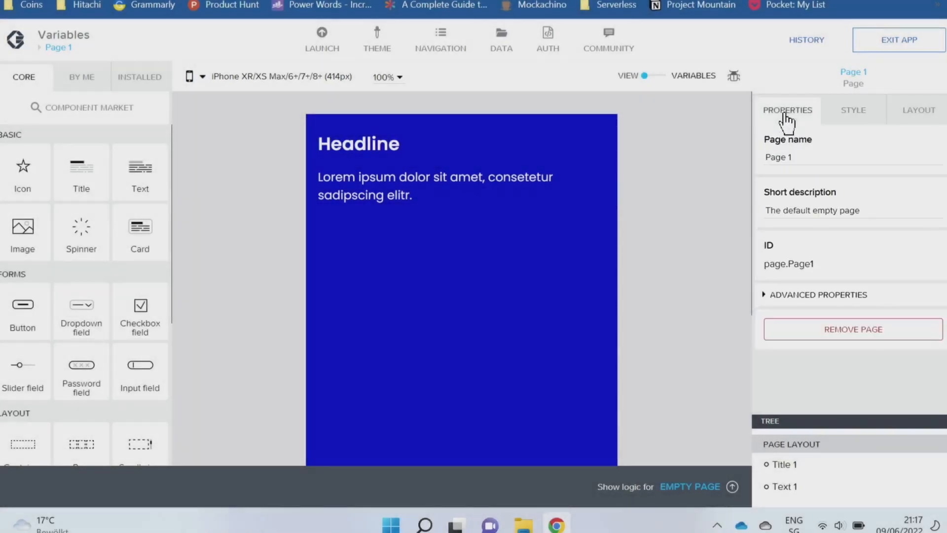
{"action": "left_click", "coordinate": [661, 77]}
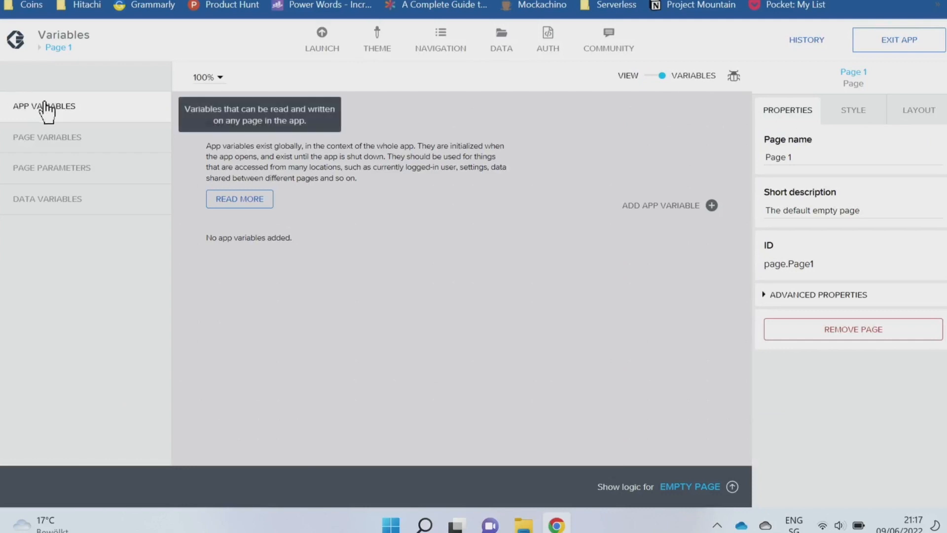
{"action": "left_click", "coordinate": [712, 206]}
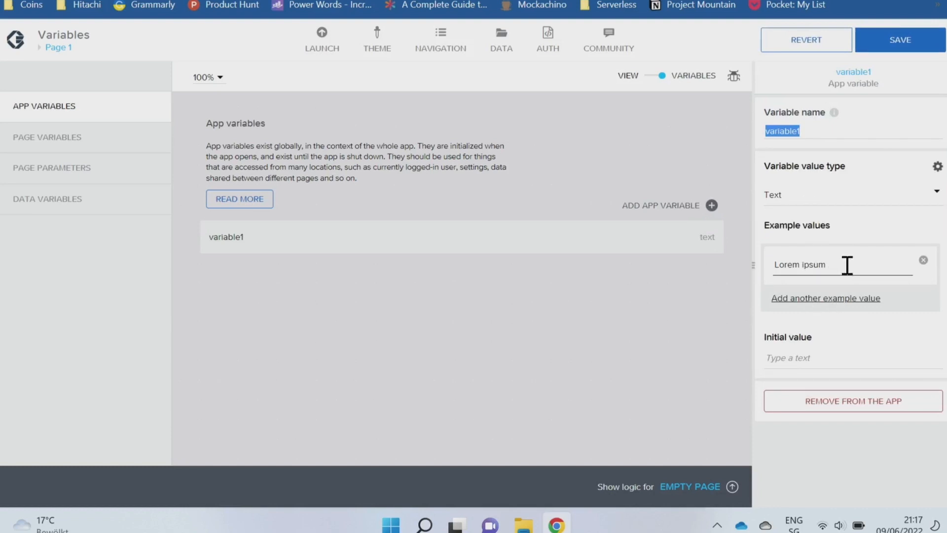
{"action": "left_click", "coordinate": [836, 356]}
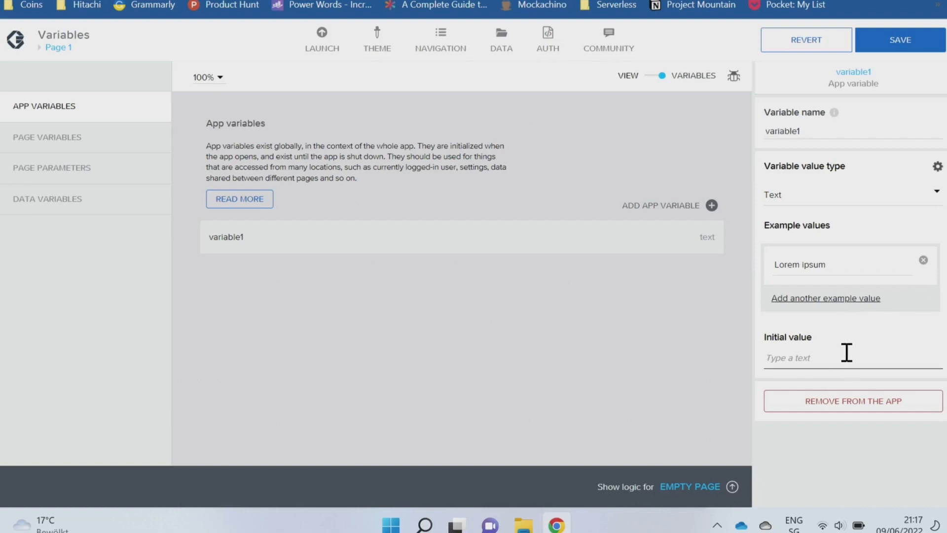
{"action": "type", "text": "Hello"}
{"action": "left_click", "coordinate": [896, 42]}
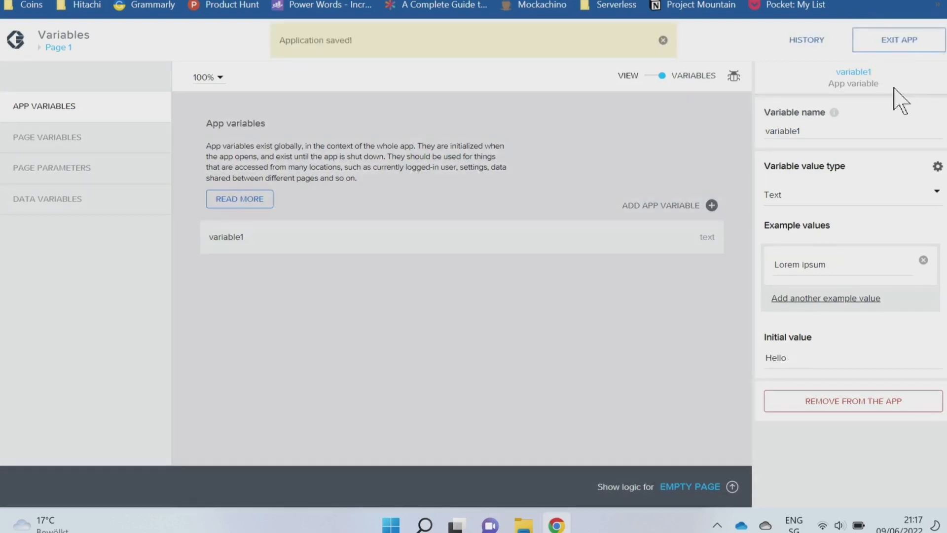
Step: Bind the content of Page 1's headline to the app variable variable1 and save the application
{"action": "left_click", "coordinate": [654, 76]}
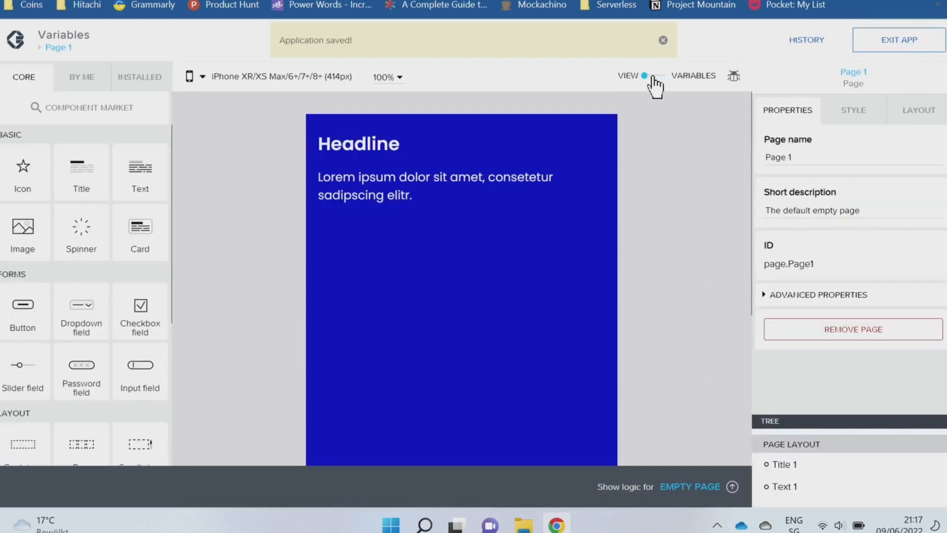
{"action": "left_click", "coordinate": [369, 140]}
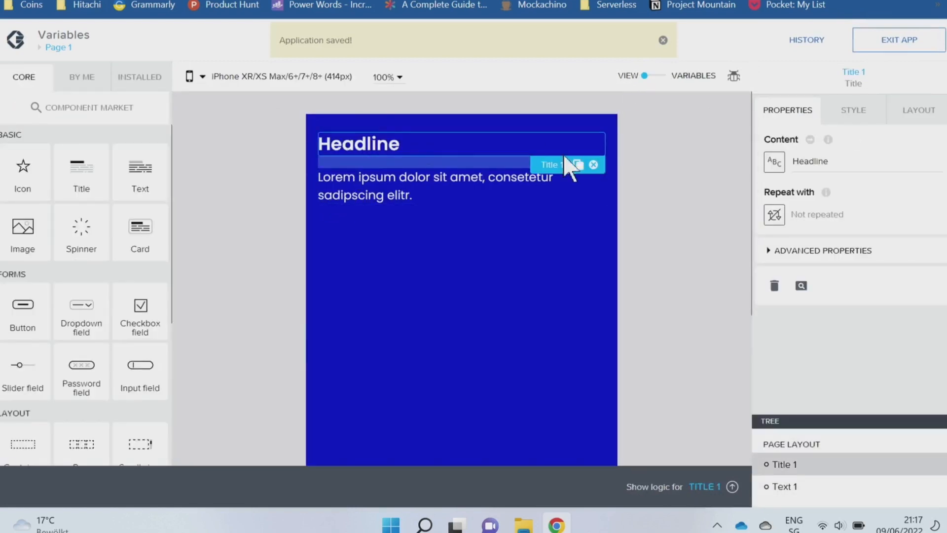
{"action": "left_click", "coordinate": [774, 163]}
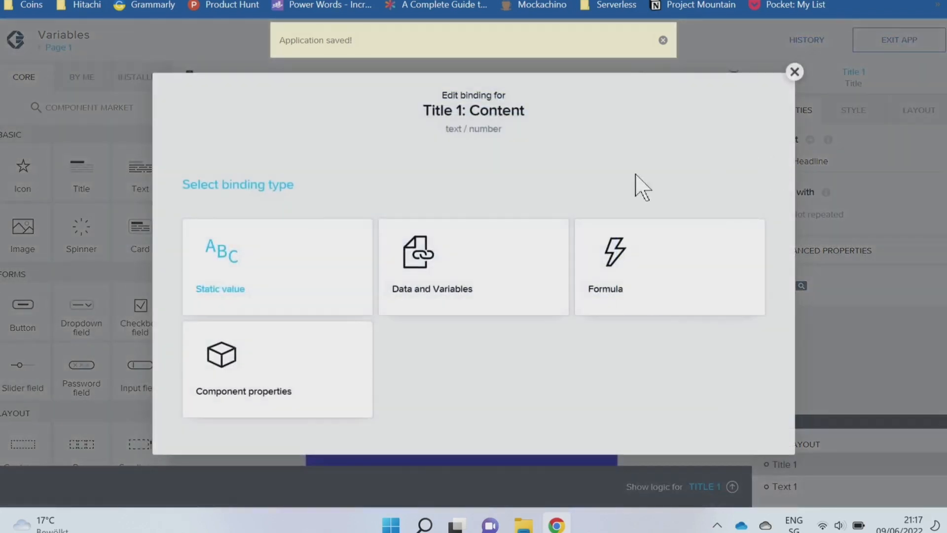
{"action": "left_click", "coordinate": [459, 281]}
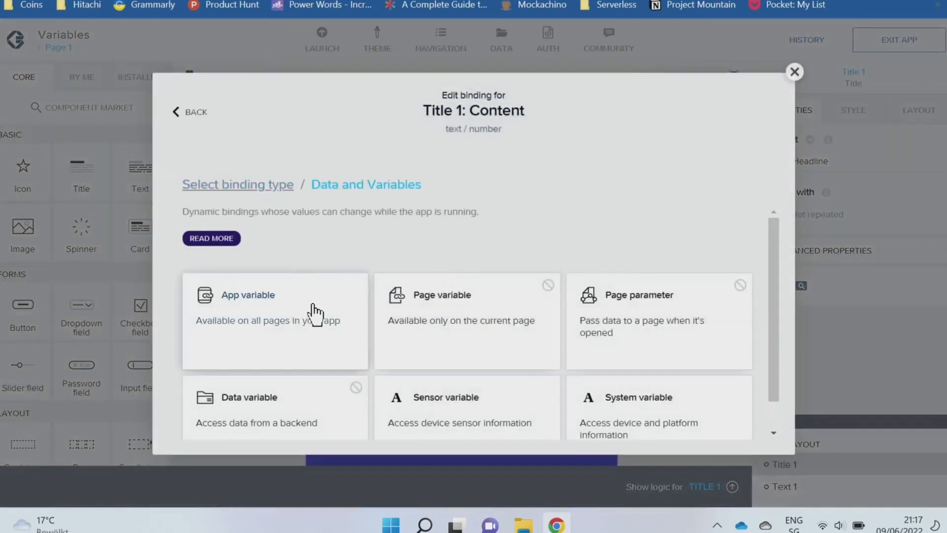
{"action": "left_click", "coordinate": [356, 331]}
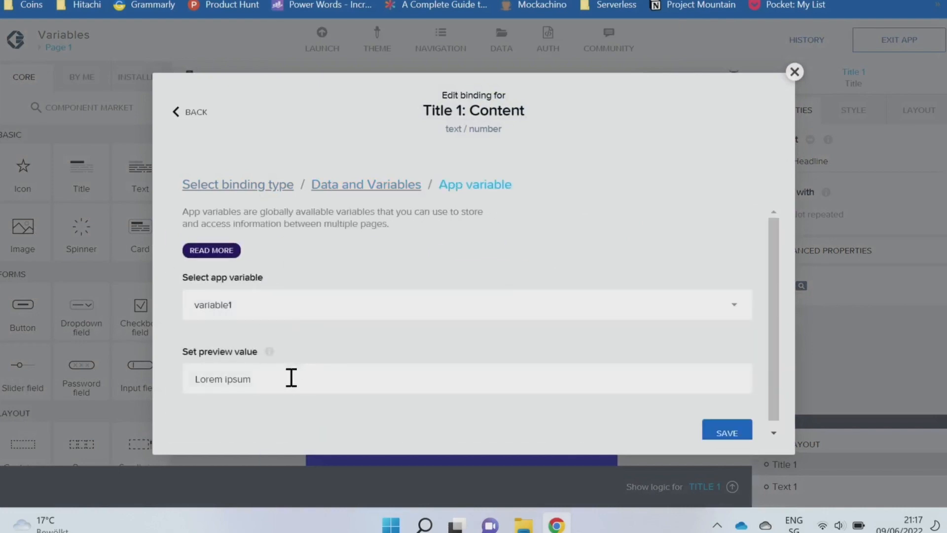
{"action": "left_click", "coordinate": [726, 432]}
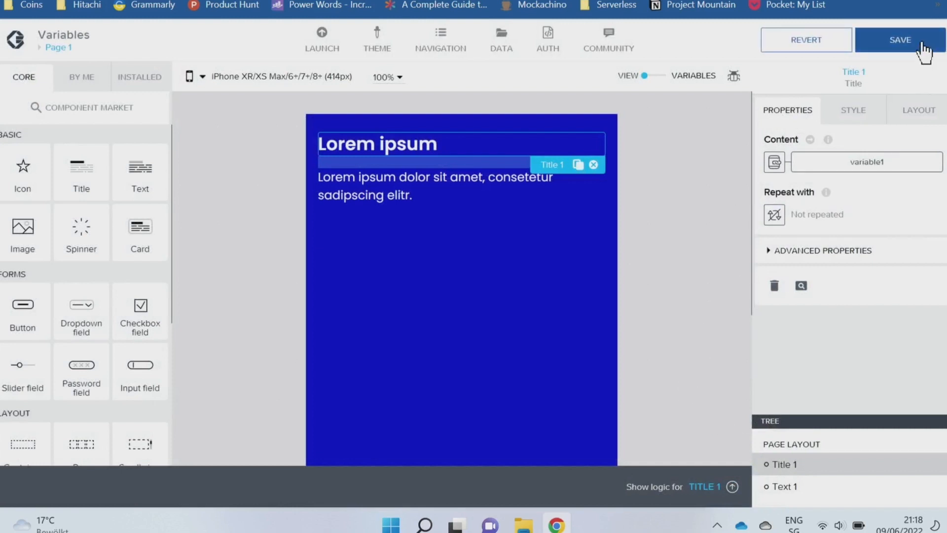
{"action": "left_click", "coordinate": [923, 48]}
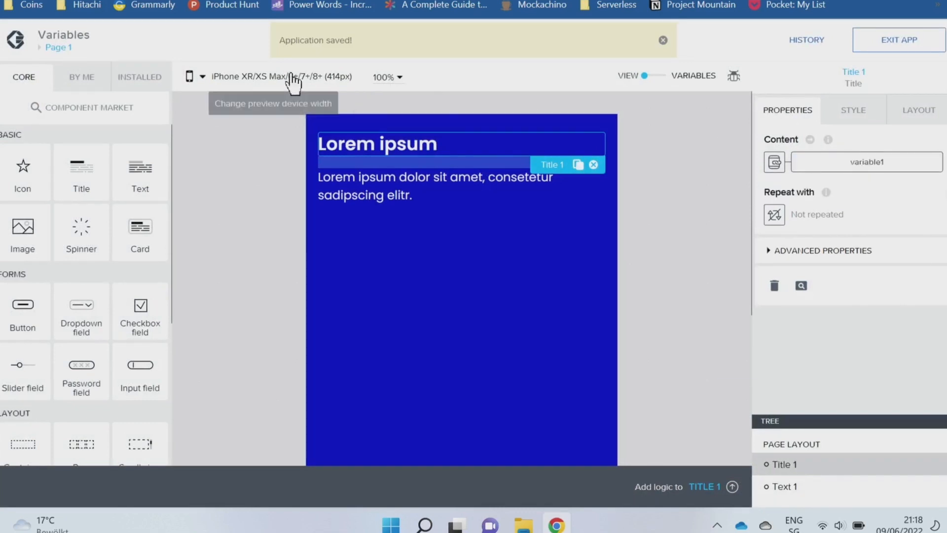
Step: Open Page 2, bind its headline's content to the app variable variable1 and save the application
{"action": "left_click", "coordinate": [55, 47]}
{"action": "left_click", "coordinate": [250, 149]}
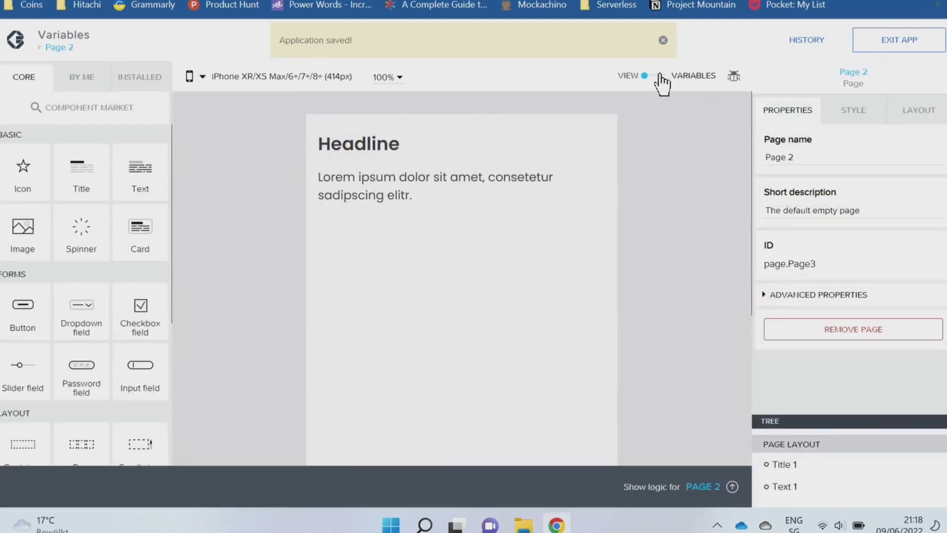
{"action": "left_click", "coordinate": [370, 146]}
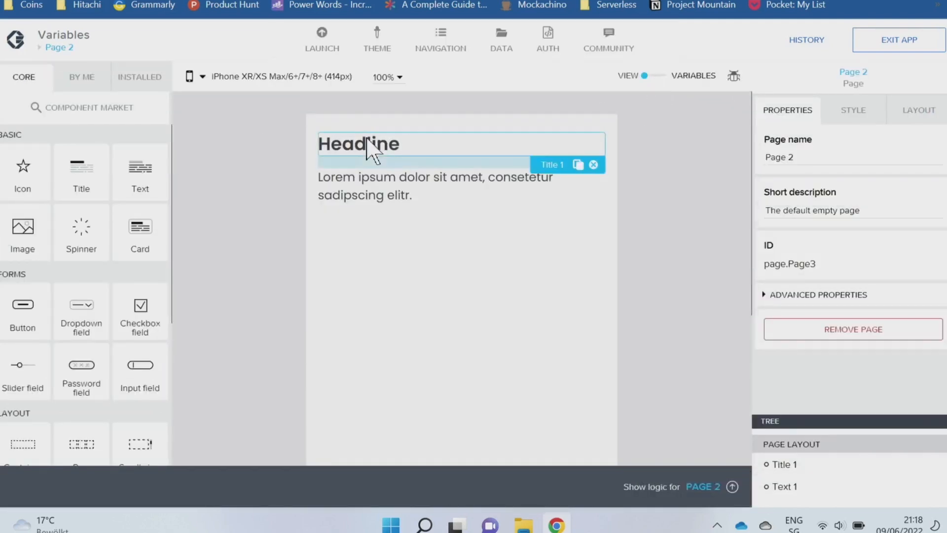
{"action": "left_click", "coordinate": [776, 167]}
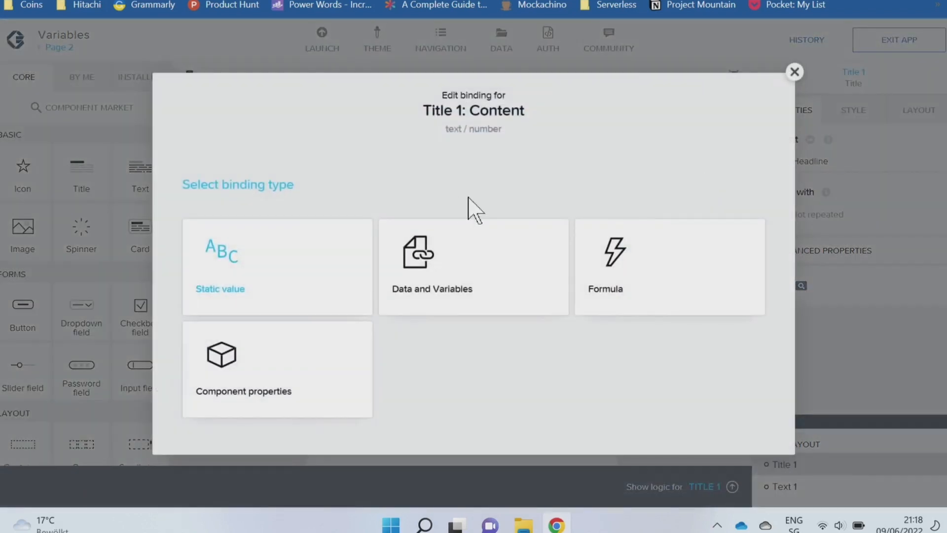
{"action": "left_click", "coordinate": [496, 272]}
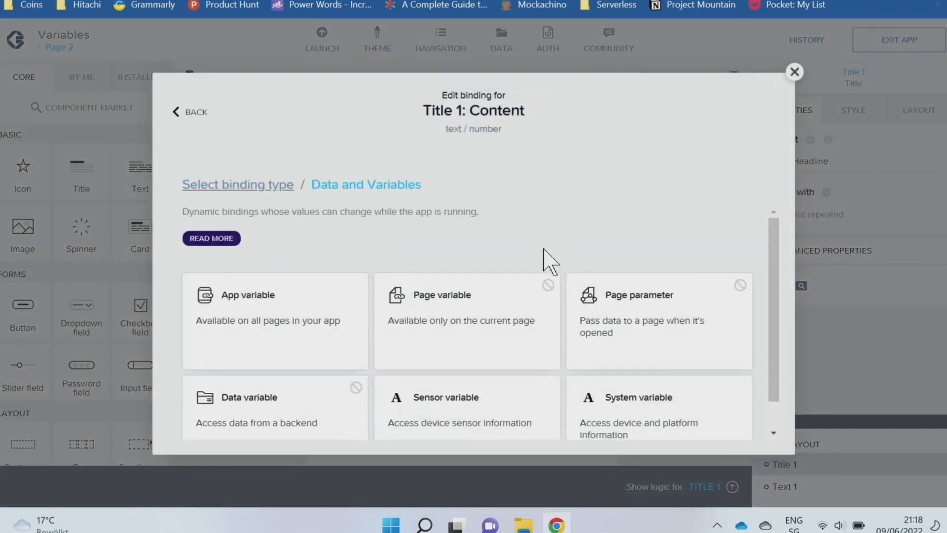
{"action": "left_click", "coordinate": [259, 312]}
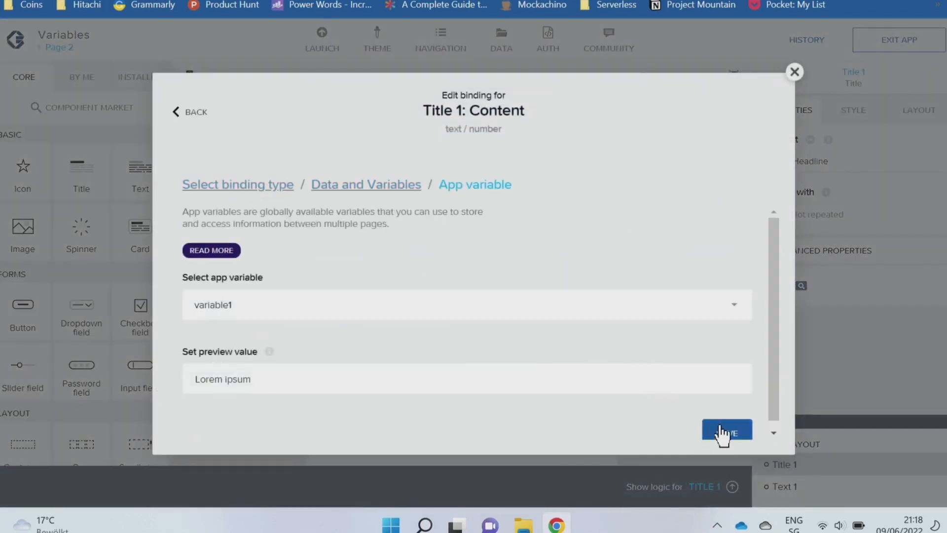
{"action": "left_click", "coordinate": [723, 433]}
{"action": "left_click", "coordinate": [913, 44]}
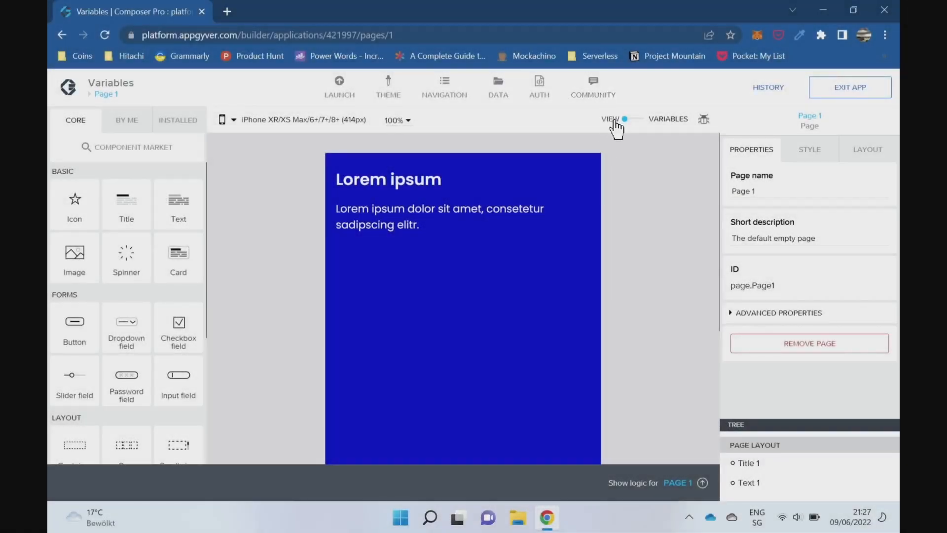
Step: Add a text page variable named variable2 to Page 1 with the initial value "Page 1"
{"action": "left_click", "coordinate": [635, 119]}
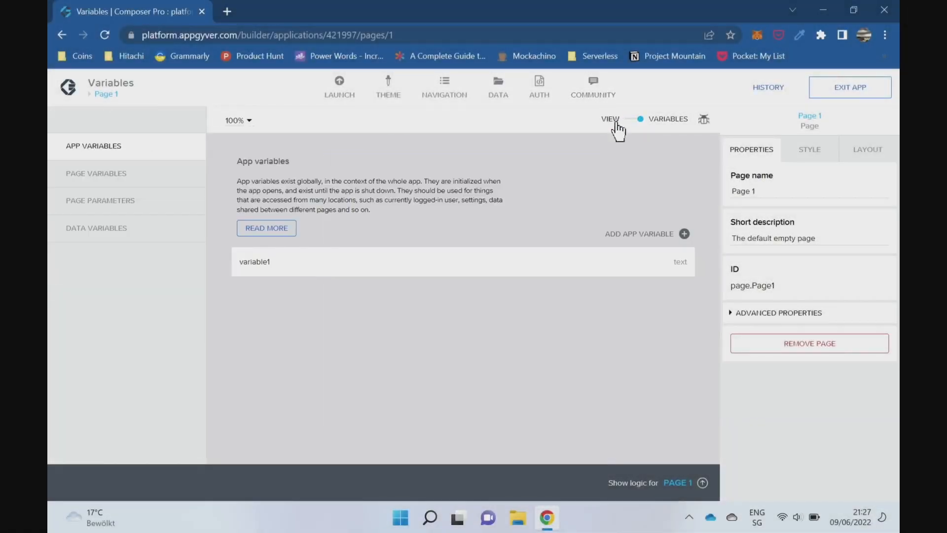
{"action": "left_click", "coordinate": [131, 175]}
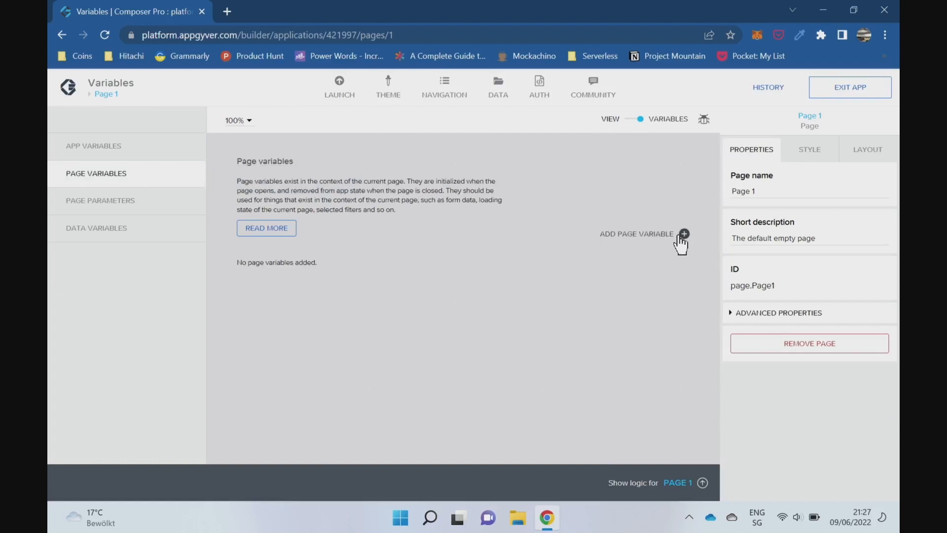
{"action": "left_click", "coordinate": [684, 234]}
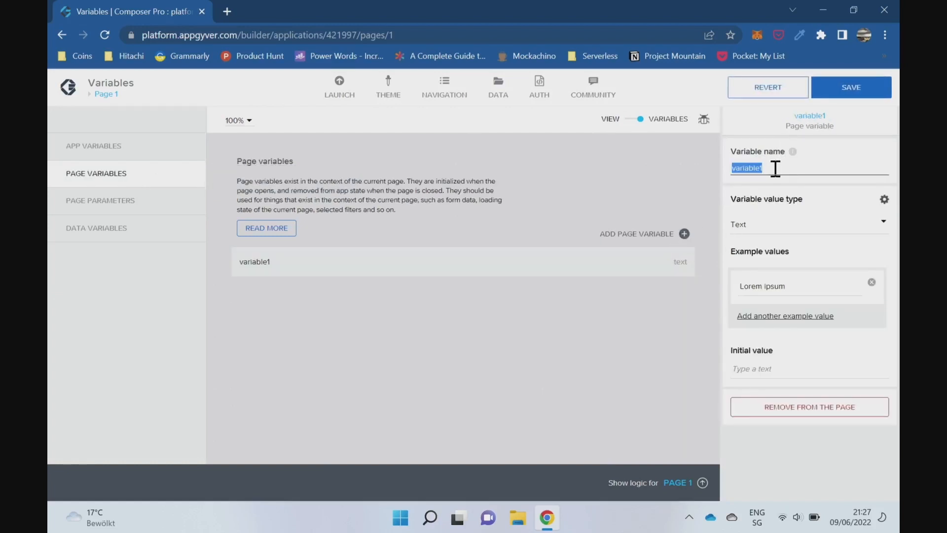
{"action": "left_click", "coordinate": [786, 168]}
{"action": "key", "text": "BackSpace"}
{"action": "type", "text": "2"}
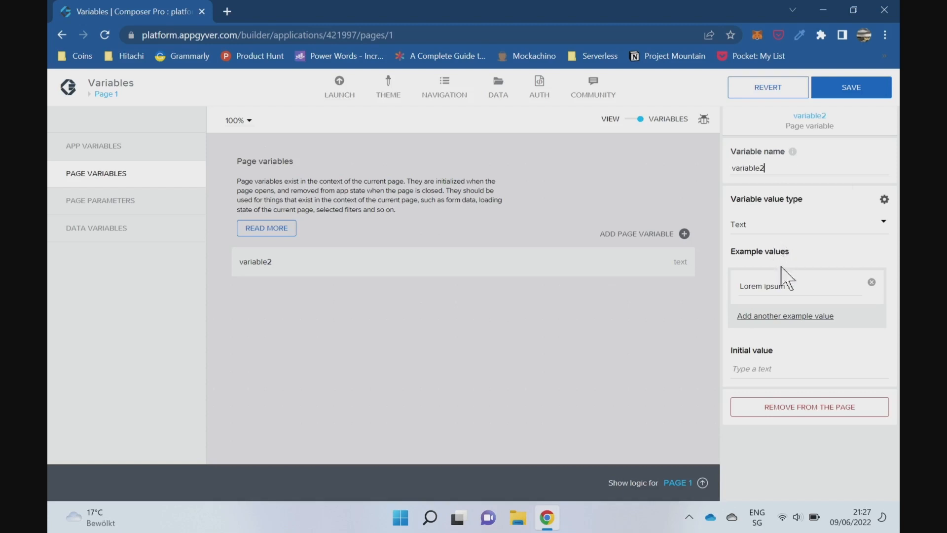
{"action": "left_click", "coordinate": [764, 368]}
{"action": "type", "text": "Page 1"}
{"action": "double_click", "coordinate": [755, 168]}
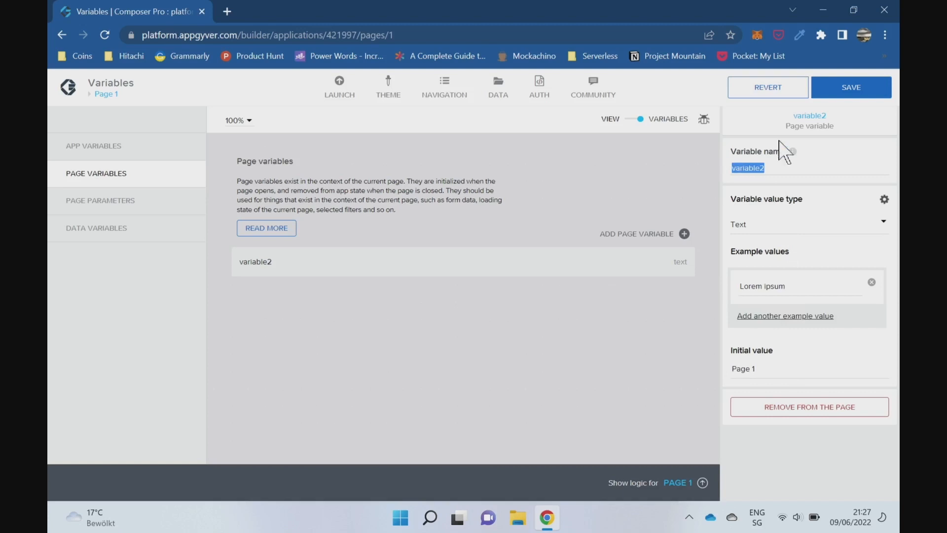
Step: Bind the content of Page 1's text paragraph to the page variable variable2 and save the application
{"action": "left_click", "coordinate": [627, 123]}
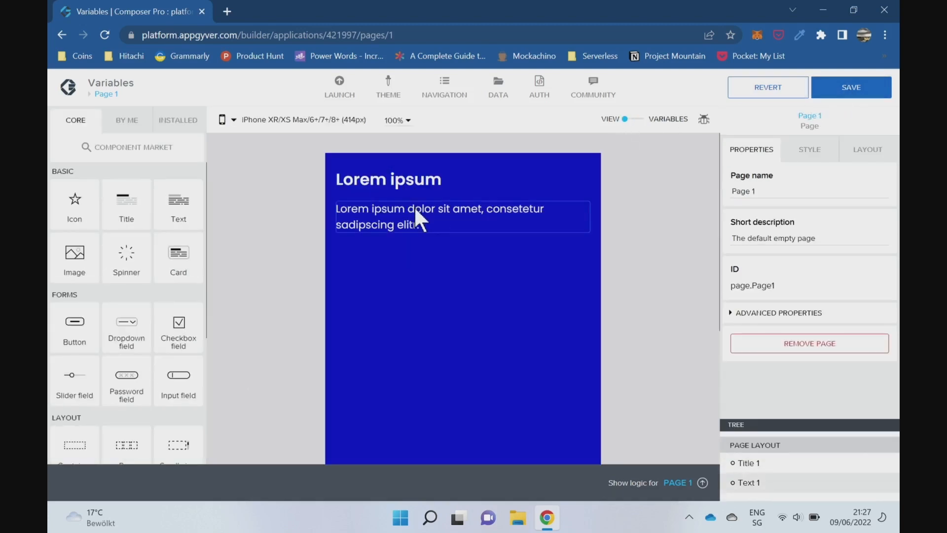
{"action": "left_click", "coordinate": [420, 217]}
{"action": "left_click", "coordinate": [740, 195]}
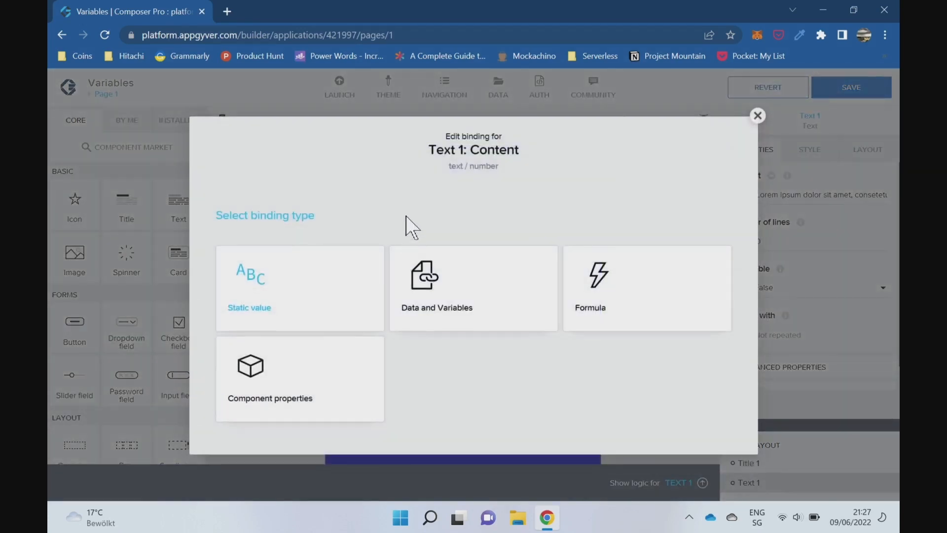
{"action": "left_click", "coordinate": [466, 302]}
{"action": "left_click", "coordinate": [425, 332]}
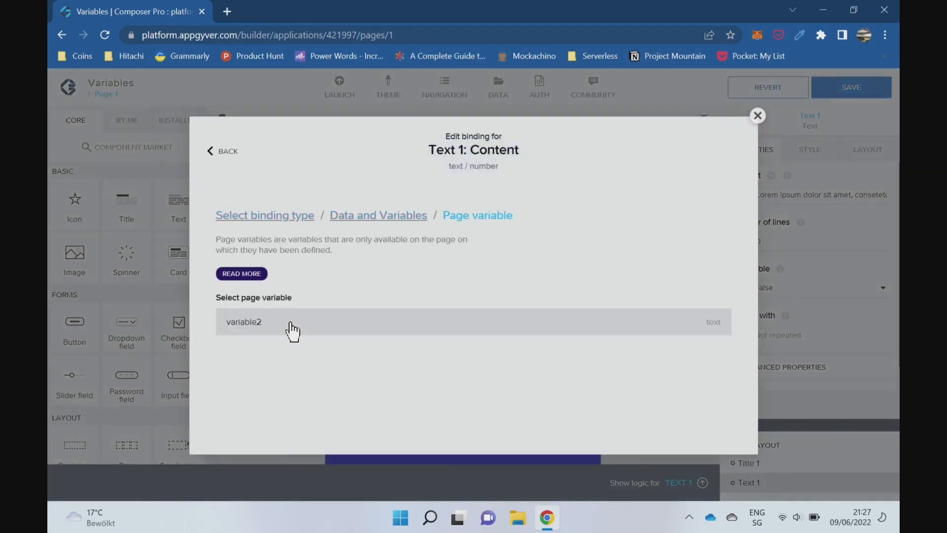
{"action": "left_click", "coordinate": [292, 331]}
{"action": "left_click", "coordinate": [697, 434]}
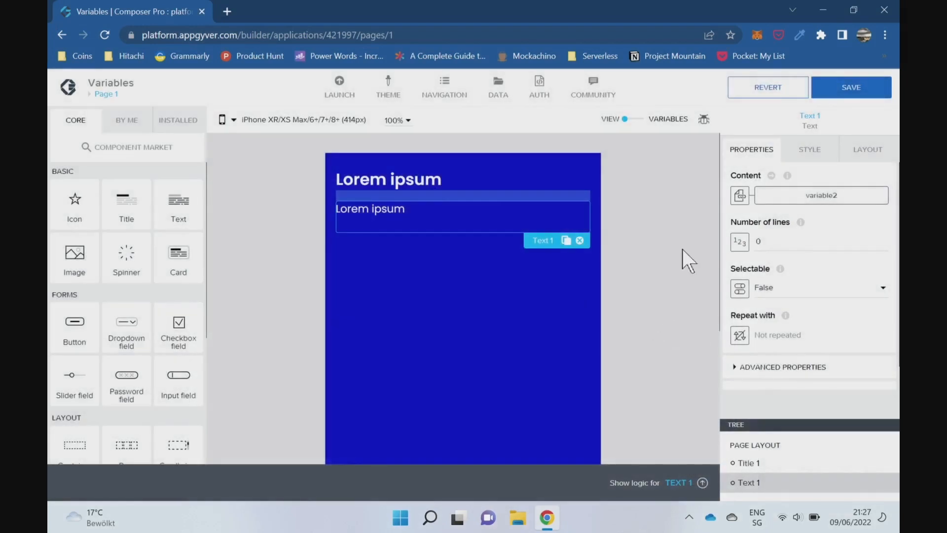
{"action": "left_click", "coordinate": [844, 89]}
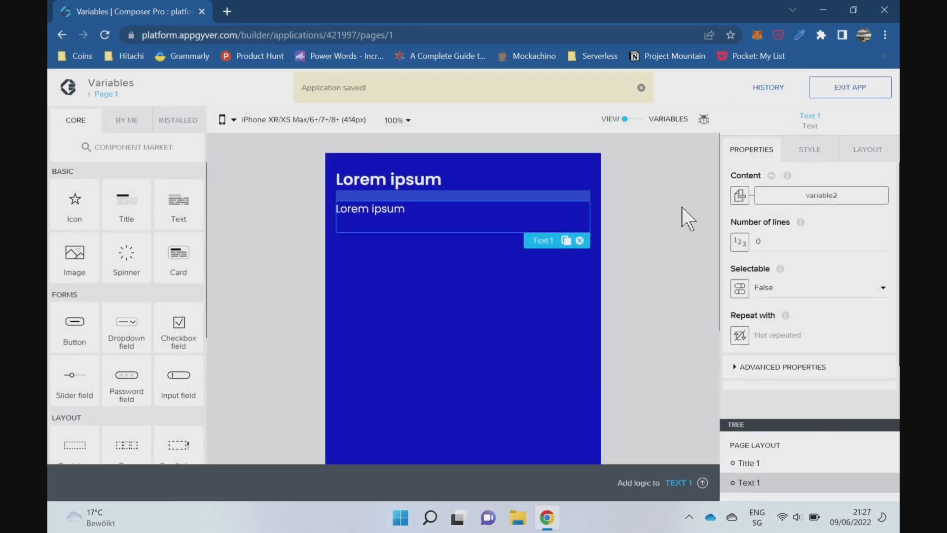
Step: Open Page 2 and check which page variables are defined on it
{"action": "left_click", "coordinate": [107, 94]}
{"action": "left_click", "coordinate": [258, 187]}
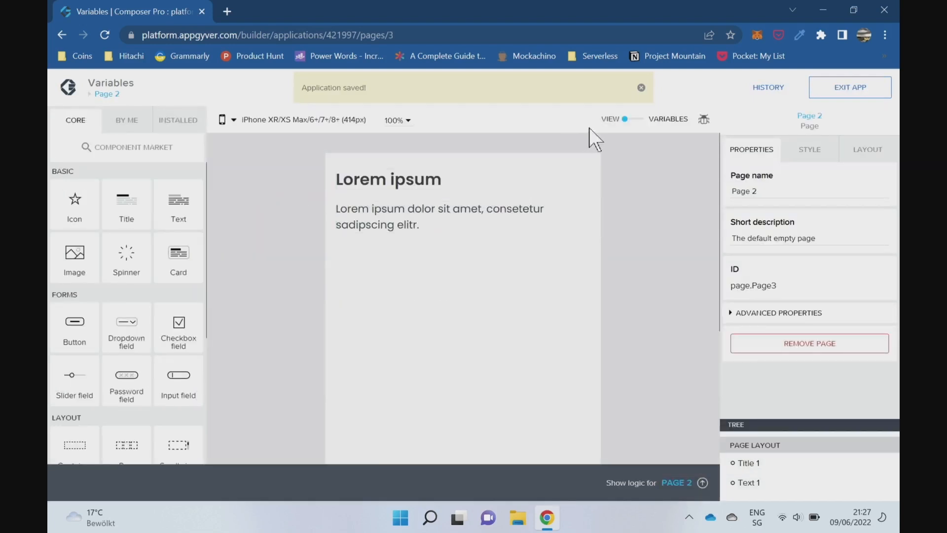
{"action": "left_click", "coordinate": [641, 121]}
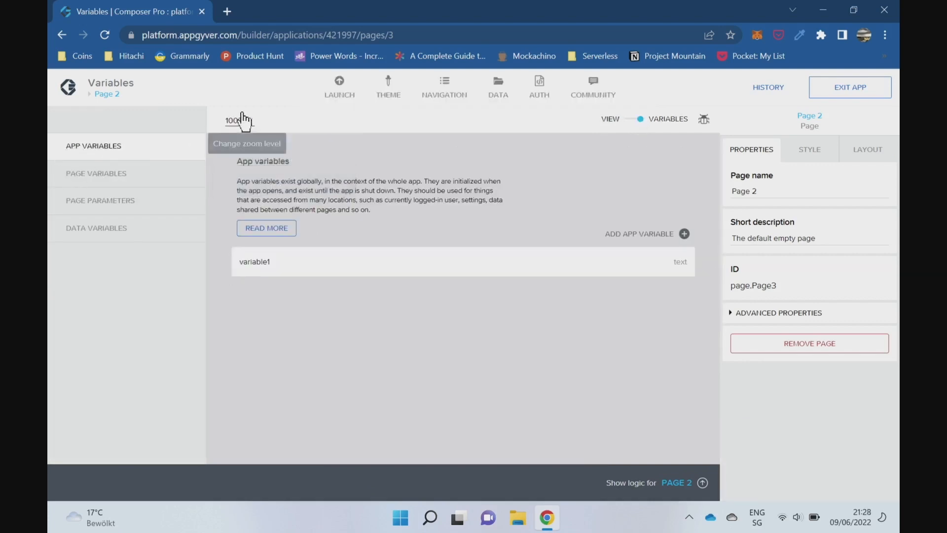
{"action": "left_click", "coordinate": [94, 178]}
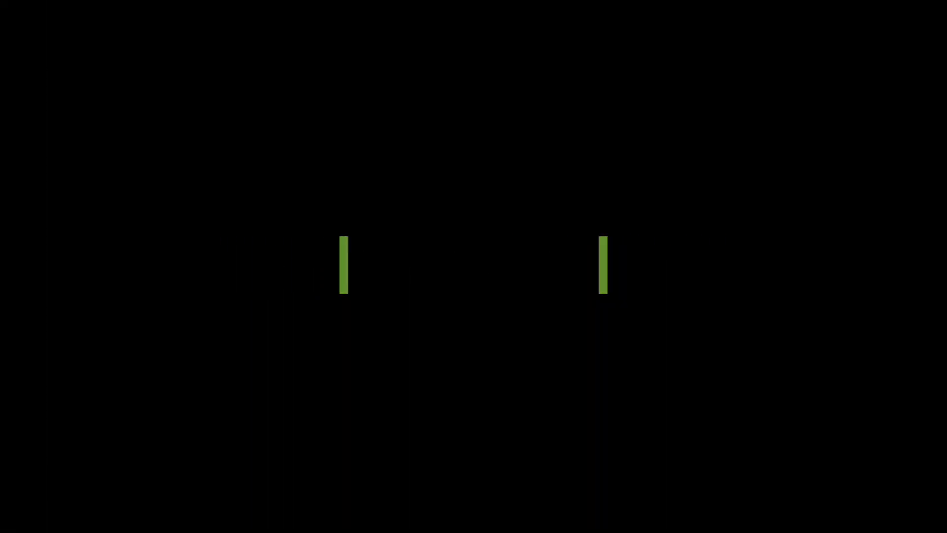
Step: Switch to the whiteboard and sketch a rectangular box with the handwritten label "Page A" inside
{"action": "left_click_drag", "start_coordinate": [273, 341], "coordinate": [459, 345]}
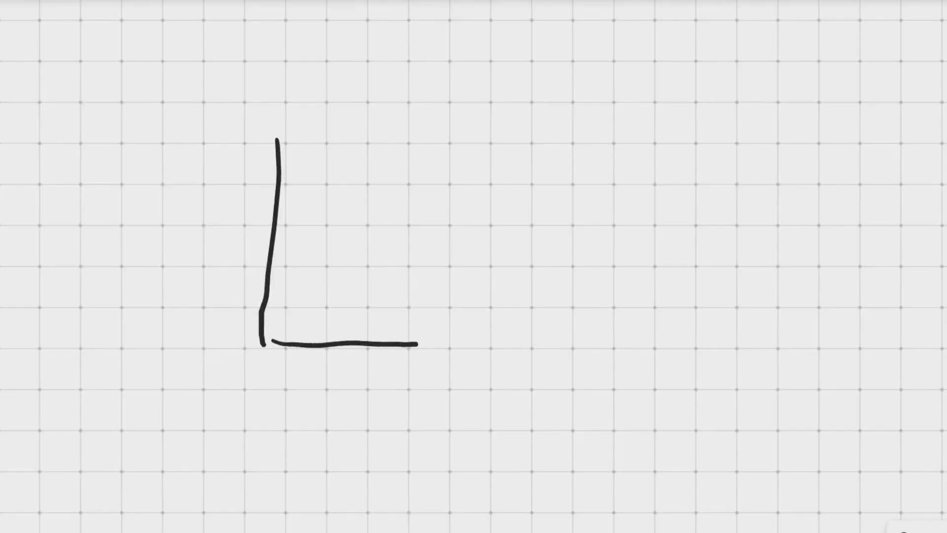
{"action": "mouse_move", "coordinate": [471, 340]}
{"action": "left_mouse_down"}
{"action": "mouse_move", "coordinate": [466, 243]}
{"action": "mouse_move", "coordinate": [271, 136]}
{"action": "mouse_move", "coordinate": [291, 180]}
{"action": "left_mouse_up"}
{"action": "left_click_drag", "start_coordinate": [291, 141], "coordinate": [293, 163]}
{"action": "left_click_drag", "start_coordinate": [314, 157], "coordinate": [320, 201]}
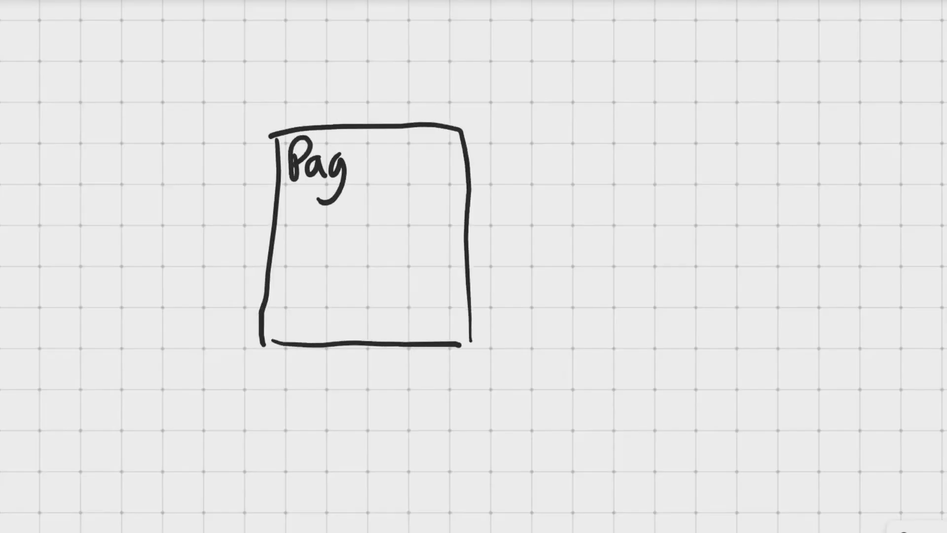
{"action": "left_click_drag", "start_coordinate": [396, 184], "coordinate": [418, 184]}
{"action": "left_click_drag", "start_coordinate": [400, 171], "coordinate": [414, 169]}
Step: Sketch a second, taller box beside the Page A box and handwrite "Page B" inside it
{"action": "mouse_move", "coordinate": [627, 130]}
{"action": "left_mouse_down"}
{"action": "mouse_move", "coordinate": [617, 351]}
{"action": "mouse_move", "coordinate": [825, 347]}
{"action": "mouse_move", "coordinate": [827, 78]}
{"action": "mouse_move", "coordinate": [625, 130]}
{"action": "mouse_move", "coordinate": [637, 154]}
{"action": "left_mouse_up"}
{"action": "mouse_move", "coordinate": [641, 110]}
{"action": "left_mouse_down"}
{"action": "mouse_move", "coordinate": [649, 131]}
{"action": "mouse_move", "coordinate": [683, 148]}
{"action": "left_mouse_up"}
{"action": "mouse_move", "coordinate": [703, 129]}
{"action": "left_mouse_down"}
{"action": "mouse_move", "coordinate": [677, 163]}
{"action": "mouse_move", "coordinate": [725, 144]}
{"action": "left_mouse_up"}
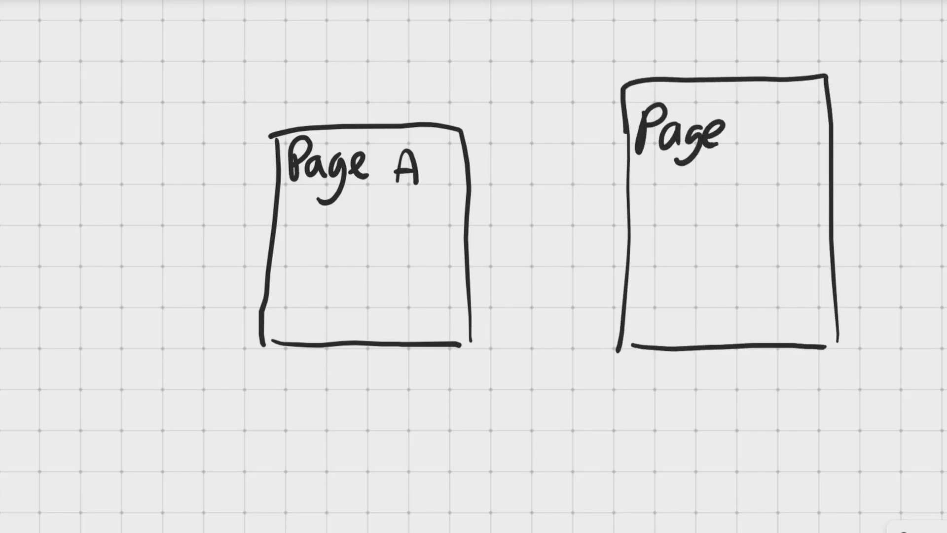
{"action": "left_click_drag", "start_coordinate": [780, 111], "coordinate": [761, 142]}
Step: Handwrite the title "Page Parameter" on the whiteboard beneath the Page A and Page B boxes
{"action": "left_click_drag", "start_coordinate": [260, 434], "coordinate": [262, 495]}
{"action": "left_click_drag", "start_coordinate": [259, 437], "coordinate": [267, 467]}
{"action": "left_click_drag", "start_coordinate": [293, 464], "coordinate": [315, 450]}
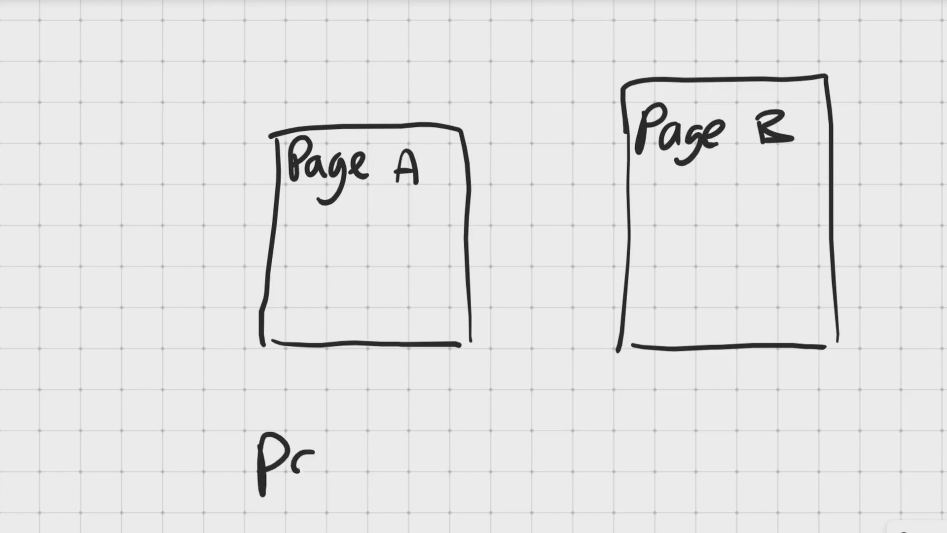
{"action": "mouse_move", "coordinate": [374, 453]}
{"action": "left_mouse_down"}
{"action": "mouse_move", "coordinate": [379, 472]}
{"action": "mouse_move", "coordinate": [425, 472]}
{"action": "left_mouse_up"}
{"action": "left_click_drag", "start_coordinate": [428, 463], "coordinate": [447, 471]}
{"action": "mouse_move", "coordinate": [452, 430]}
{"action": "left_mouse_down"}
{"action": "mouse_move", "coordinate": [454, 473]}
{"action": "mouse_move", "coordinate": [464, 443]}
{"action": "left_mouse_up"}
{"action": "left_click_drag", "start_coordinate": [456, 459], "coordinate": [473, 471]}
{"action": "left_click", "coordinate": [487, 469]}
{"action": "left_click_drag", "start_coordinate": [60, 450], "coordinate": [63, 491]}
{"action": "mouse_move", "coordinate": [61, 461]}
{"action": "left_mouse_down"}
{"action": "mouse_move", "coordinate": [97, 457]}
{"action": "mouse_move", "coordinate": [125, 487]}
{"action": "left_mouse_up"}
{"action": "mouse_move", "coordinate": [161, 459]}
{"action": "left_mouse_down"}
{"action": "mouse_move", "coordinate": [134, 495]}
{"action": "mouse_move", "coordinate": [194, 475]}
{"action": "left_mouse_up"}
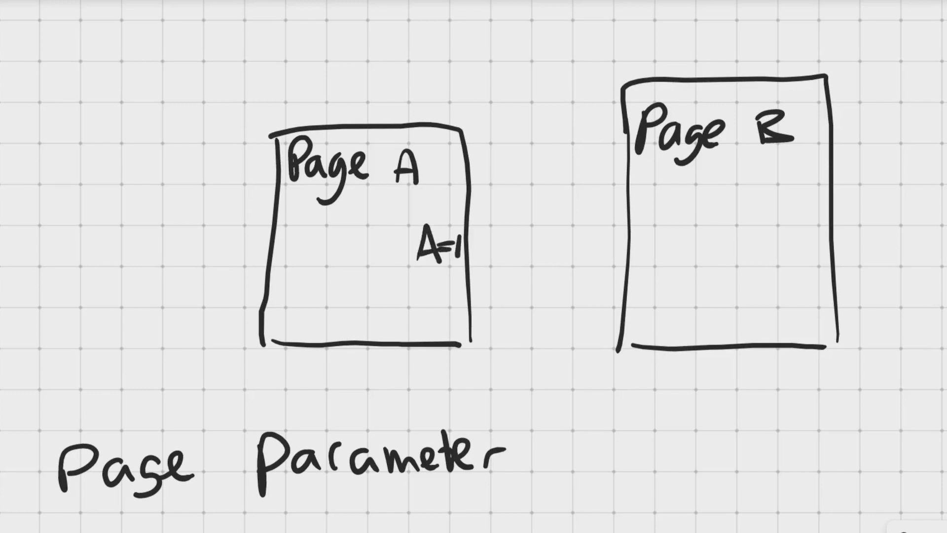
Step: Draw a curved arrow from the A=1 label in Page A into Page B and handwrite beside its tip
{"action": "mouse_move", "coordinate": [476, 250]}
{"action": "left_mouse_down"}
{"action": "mouse_move", "coordinate": [587, 207]}
{"action": "mouse_move", "coordinate": [668, 224]}
{"action": "mouse_move", "coordinate": [647, 240]}
{"action": "left_mouse_up"}
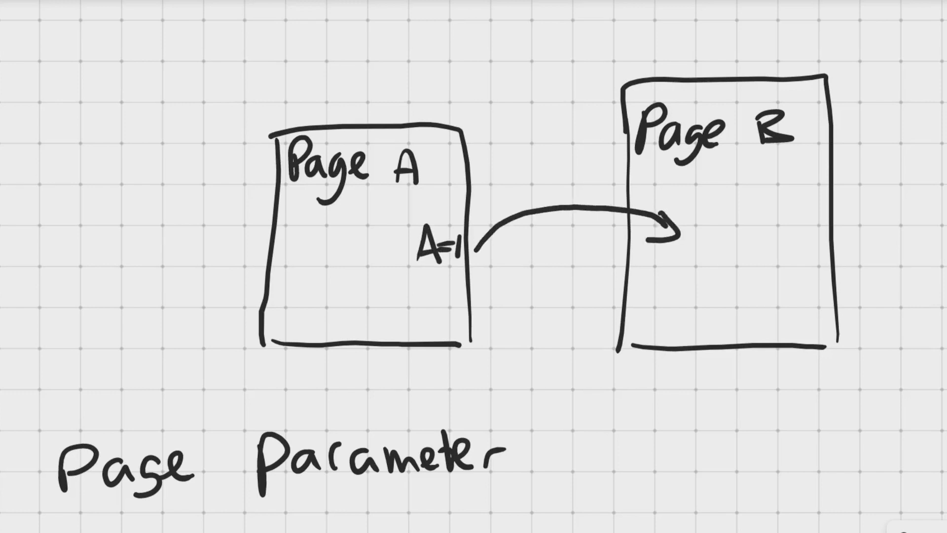
{"action": "mouse_move", "coordinate": [744, 215]}
{"action": "left_mouse_down"}
{"action": "mouse_move", "coordinate": [743, 246]}
{"action": "mouse_move", "coordinate": [749, 216]}
{"action": "left_mouse_up"}
{"action": "left_click_drag", "start_coordinate": [735, 249], "coordinate": [756, 244]}
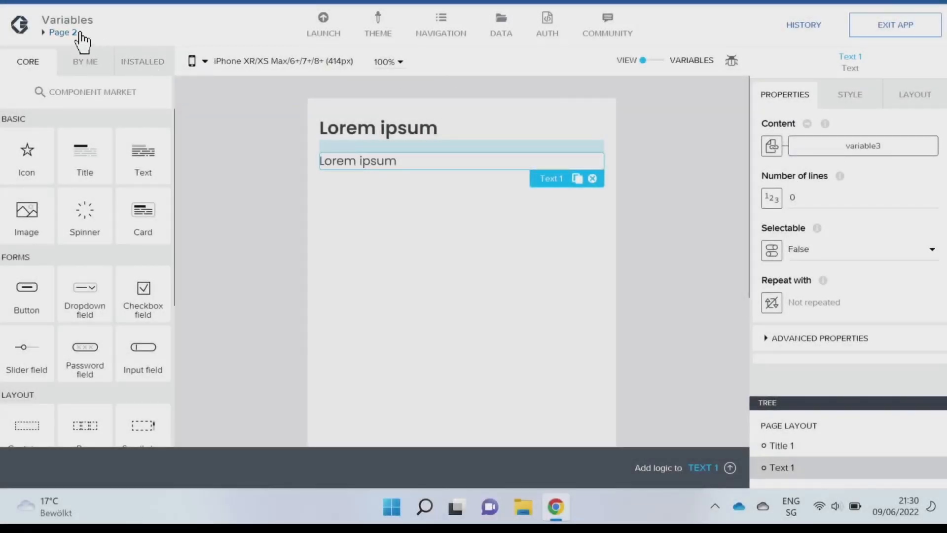
Step: Switch to AppGyver, reopen Page 2 and add a new page parameter to it
{"action": "left_click", "coordinate": [63, 33]}
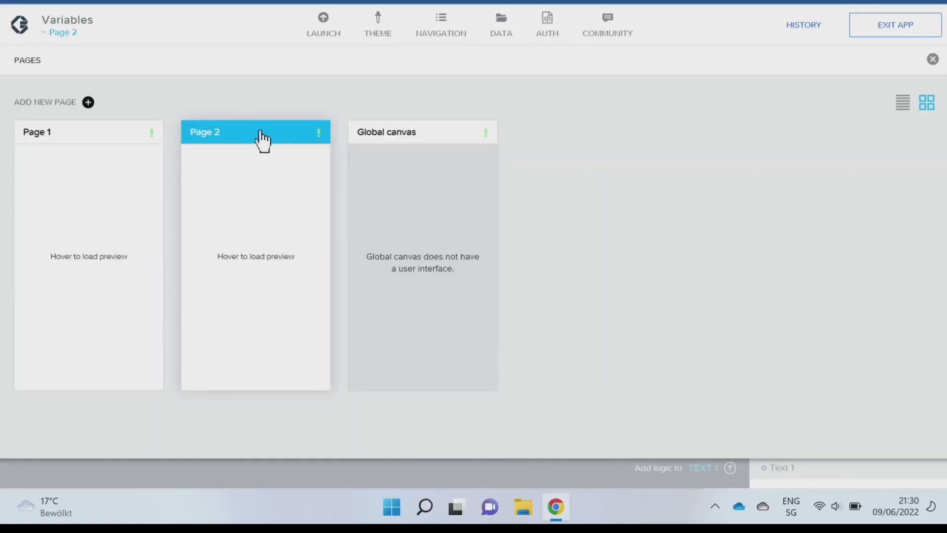
{"action": "left_click", "coordinate": [262, 142]}
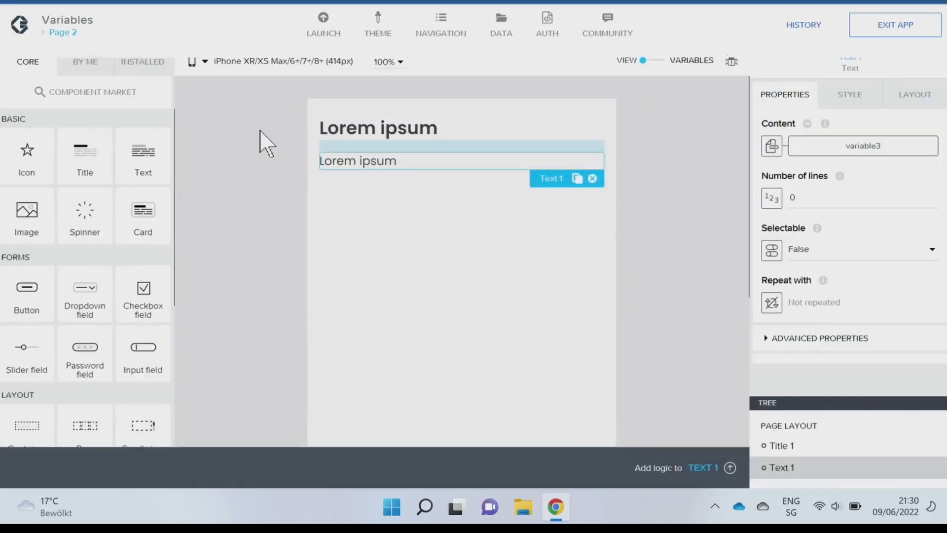
{"action": "left_click", "coordinate": [659, 64]}
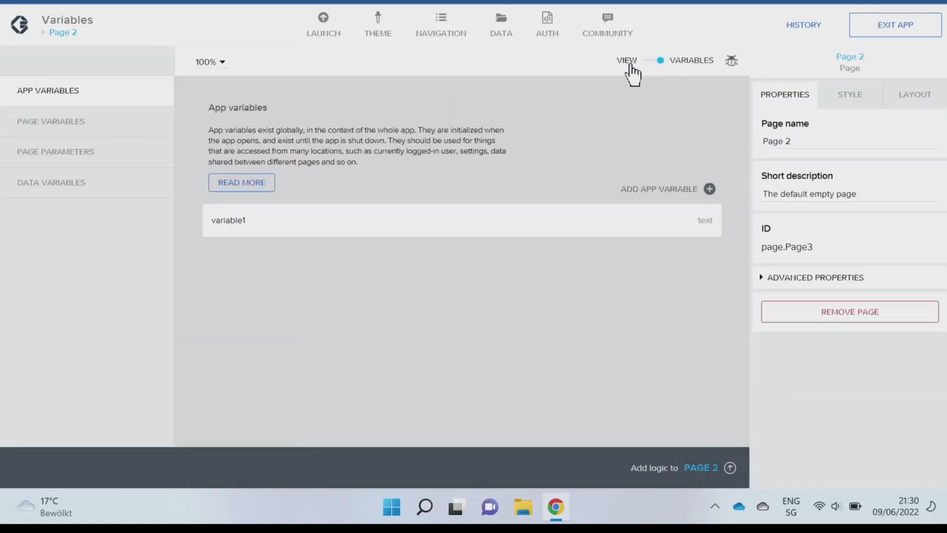
{"action": "left_click", "coordinate": [61, 159]}
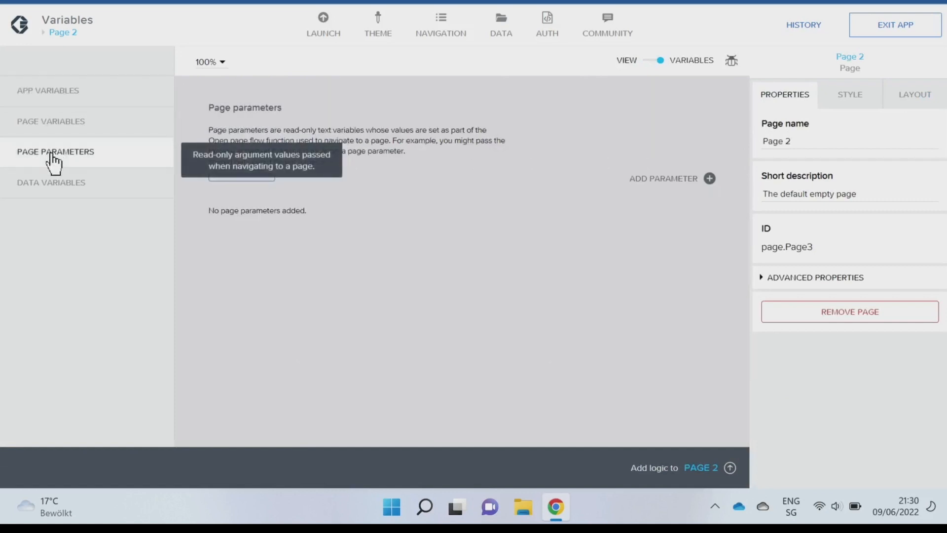
{"action": "left_click", "coordinate": [709, 179]}
Step: Name the new page parameter pageParameter, keep Text as its value type, and save the application
{"action": "left_click_drag", "start_coordinate": [824, 114], "coordinate": [729, 111]}
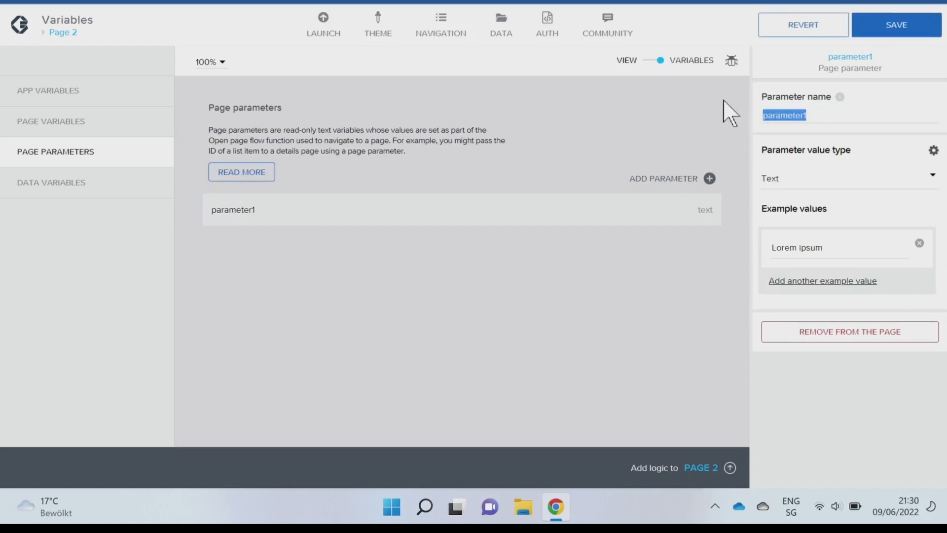
{"action": "type", "text": "page_"}
{"action": "key", "text": "BackSpace"}
{"action": "type", "text": "Pa"}
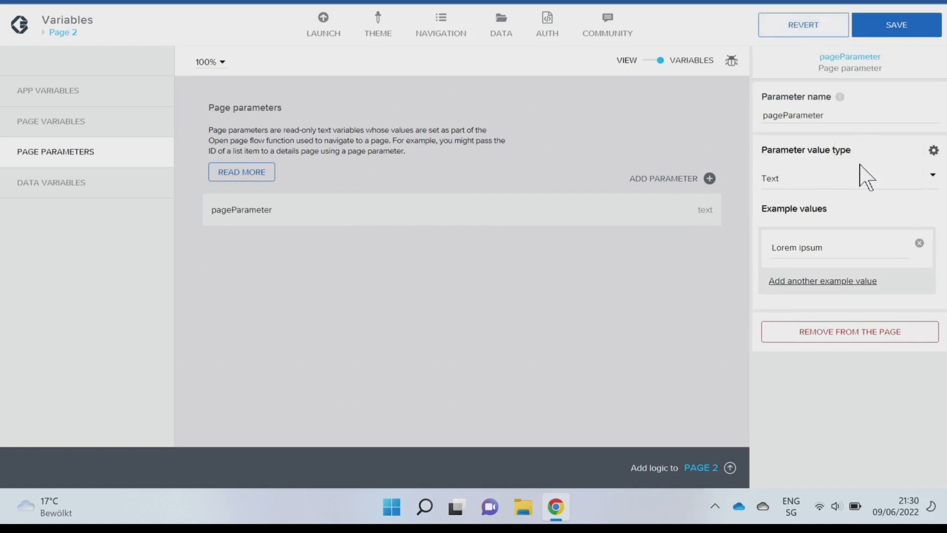
{"action": "left_click", "coordinate": [868, 180]}
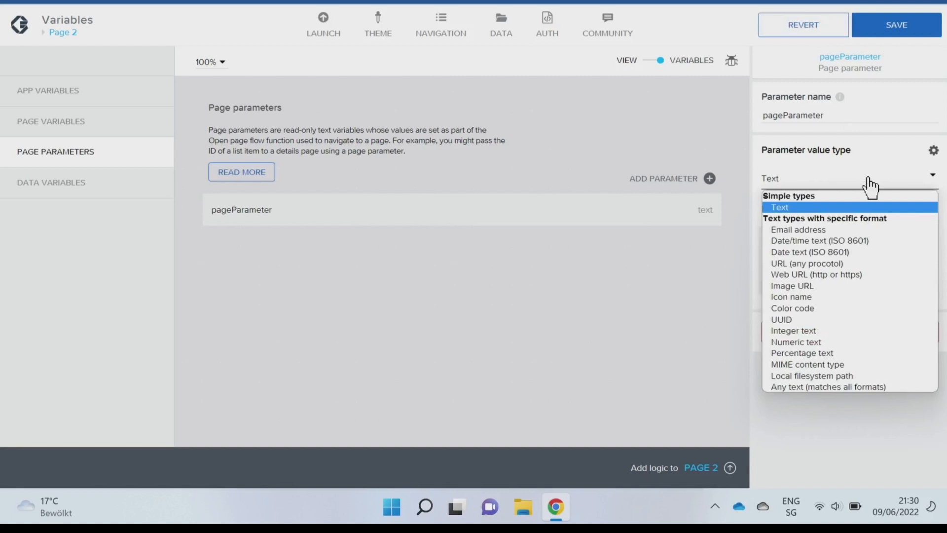
{"action": "left_click", "coordinate": [868, 181]}
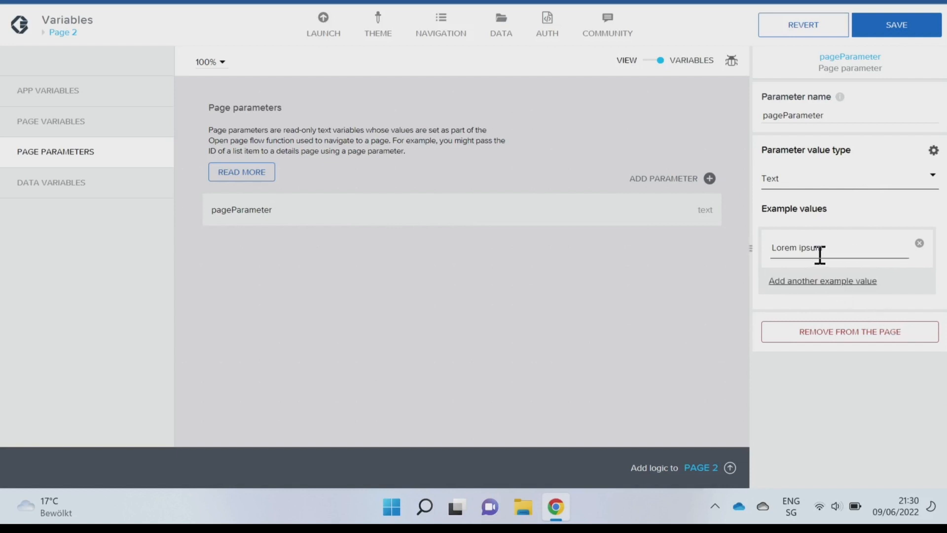
{"action": "left_click", "coordinate": [884, 30]}
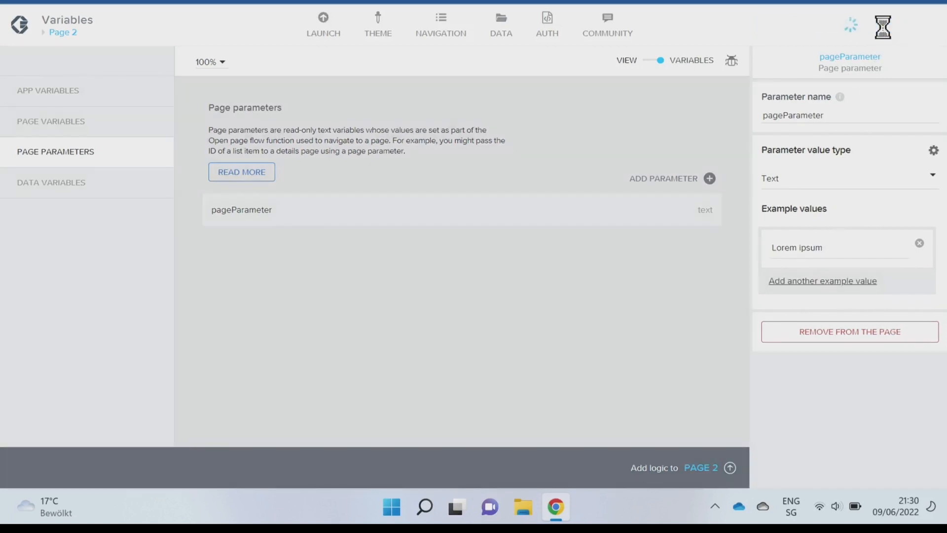
Step: Add a text component below Page 2's existing paragraph with its content bound to the page parameter pageParameter, and save the application
{"action": "left_click", "coordinate": [646, 62]}
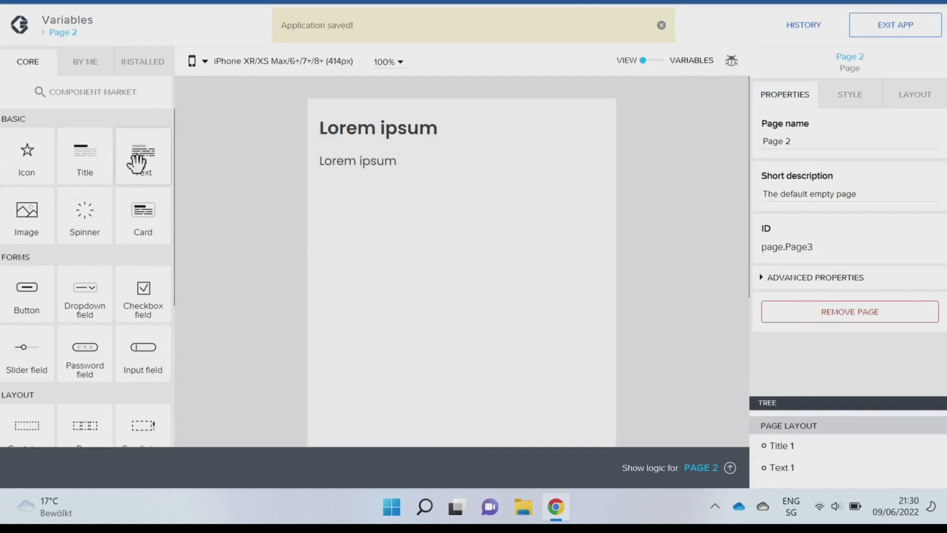
{"action": "left_click_drag", "start_coordinate": [233, 177], "coordinate": [386, 238]}
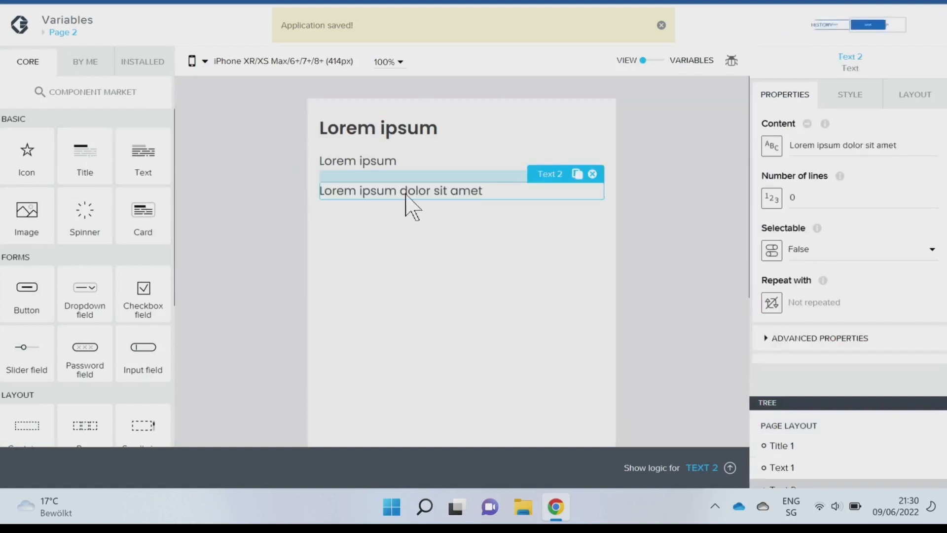
{"action": "left_click", "coordinate": [771, 147]}
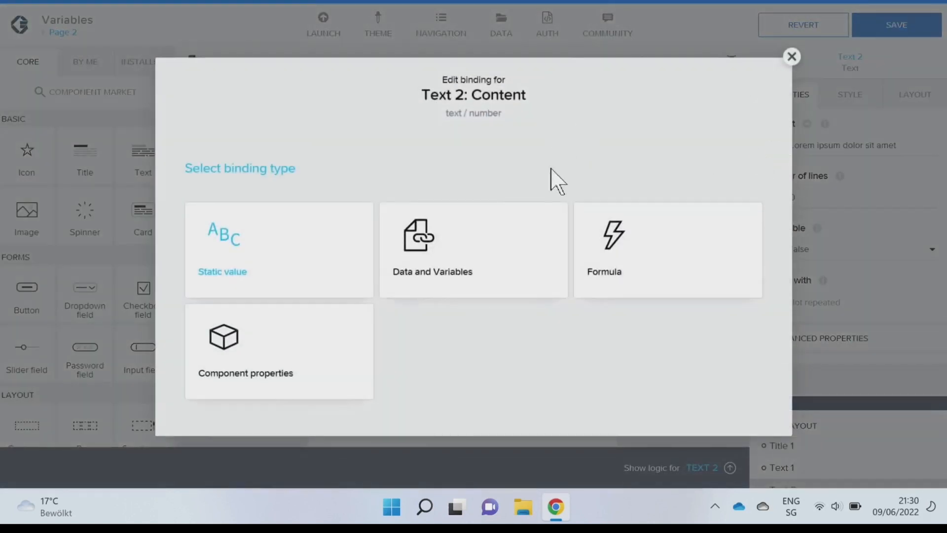
{"action": "left_click", "coordinate": [520, 271]}
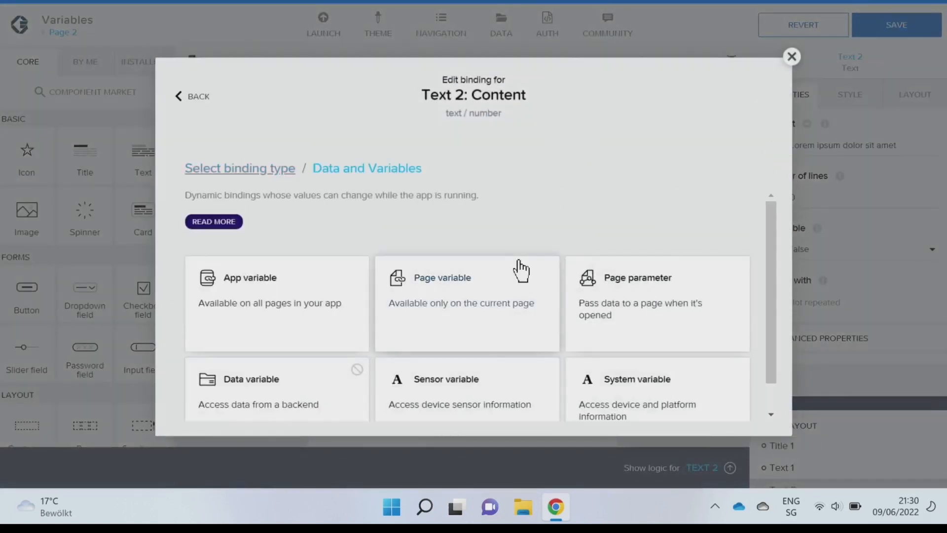
{"action": "left_click", "coordinate": [628, 303]}
{"action": "left_click", "coordinate": [521, 291]}
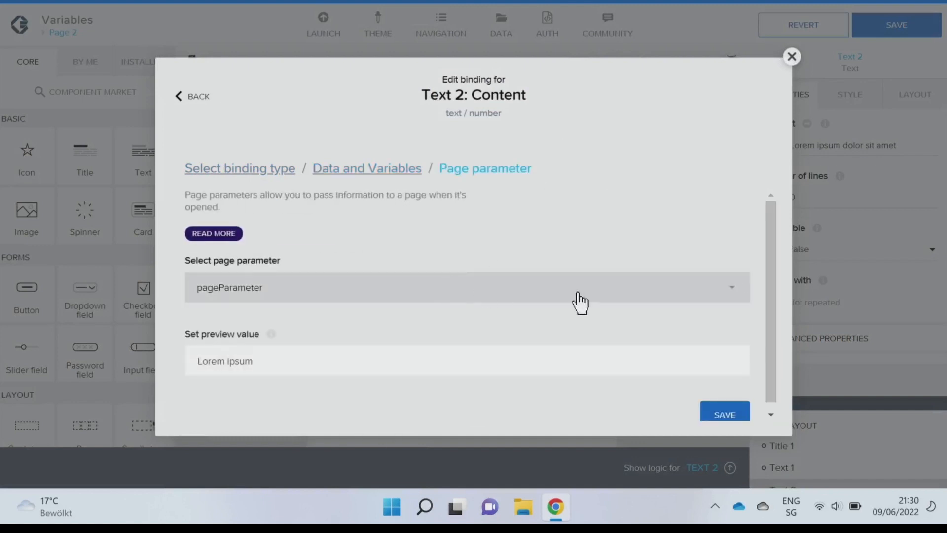
{"action": "left_click", "coordinate": [721, 413]}
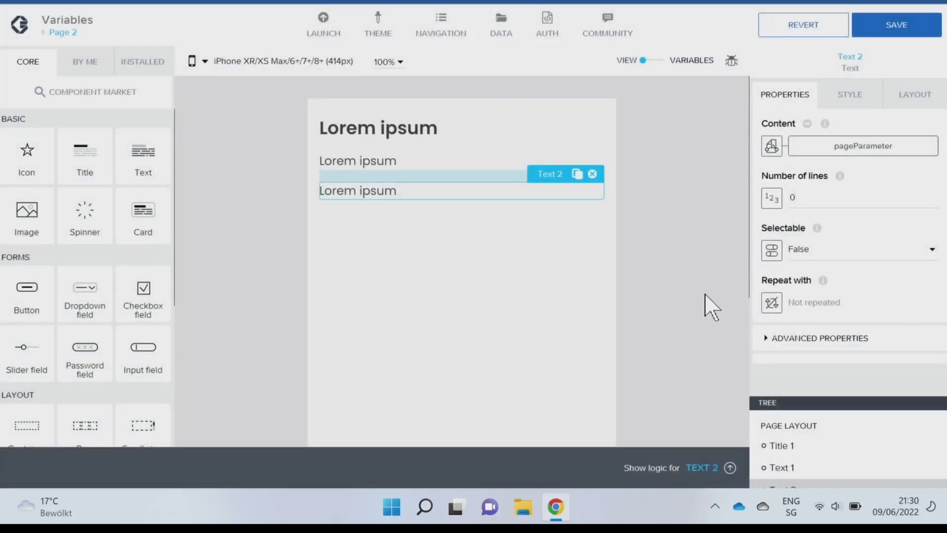
{"action": "left_click", "coordinate": [909, 27]}
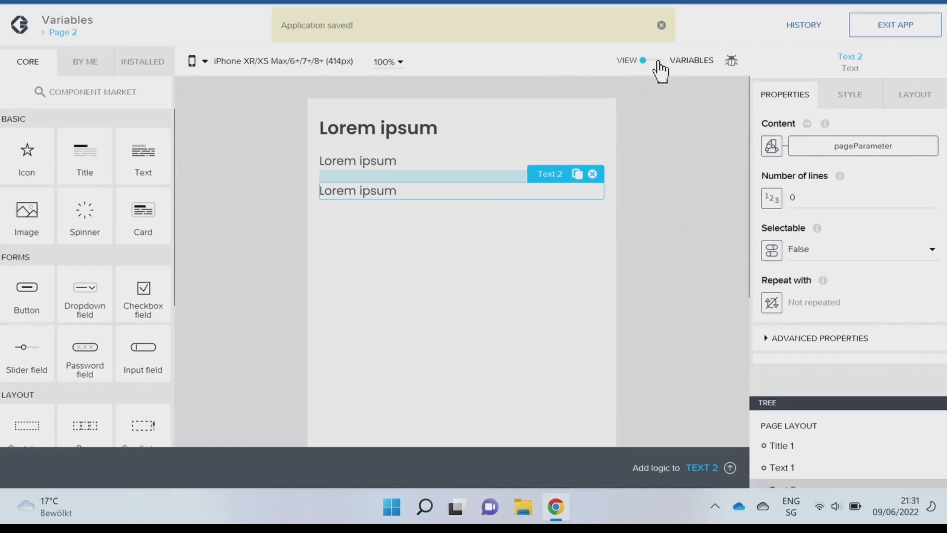
Step: Open Page 1 and add an input field below its text paragraph
{"action": "left_click", "coordinate": [75, 33]}
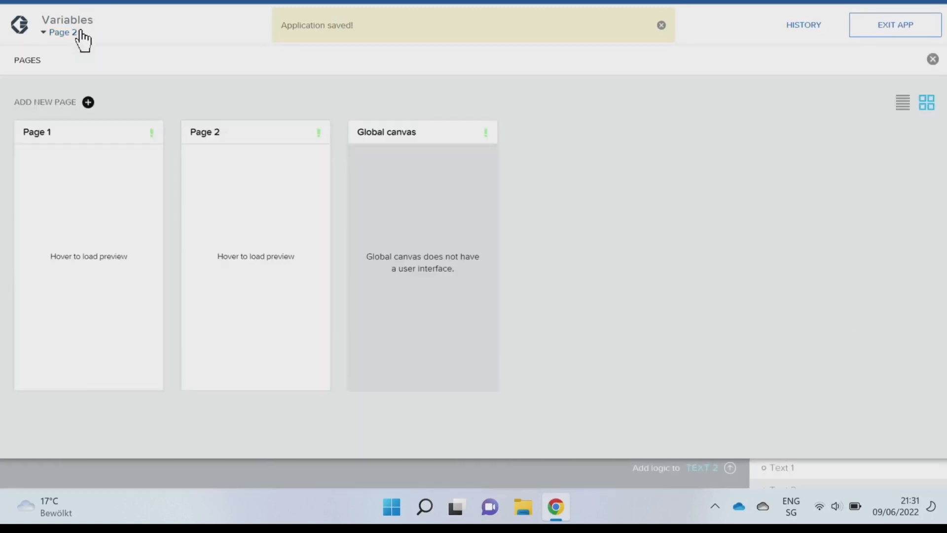
{"action": "left_click", "coordinate": [97, 145]}
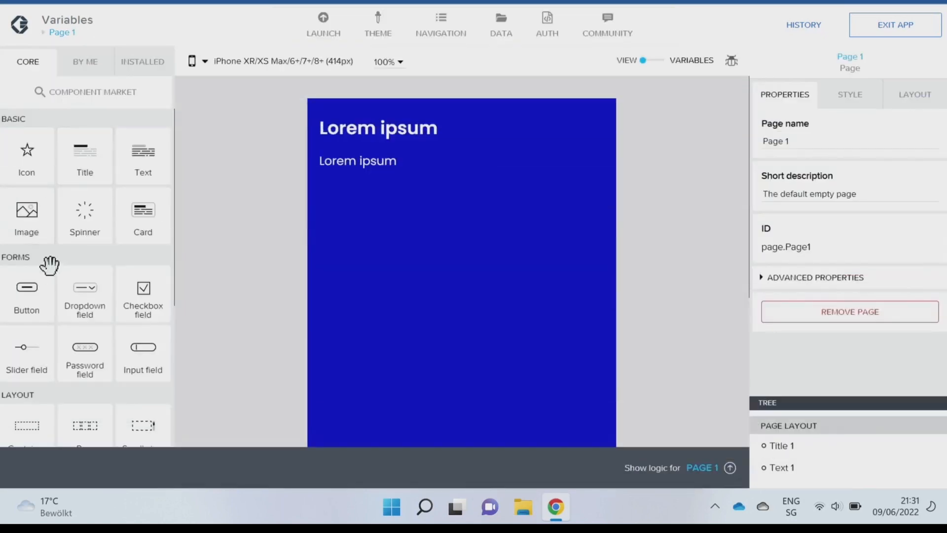
{"action": "scroll", "coordinate": [114, 261], "scroll_direction": "down", "scroll_amount": 1}
{"action": "scroll", "coordinate": [114, 262], "scroll_direction": "down", "scroll_amount": 5}
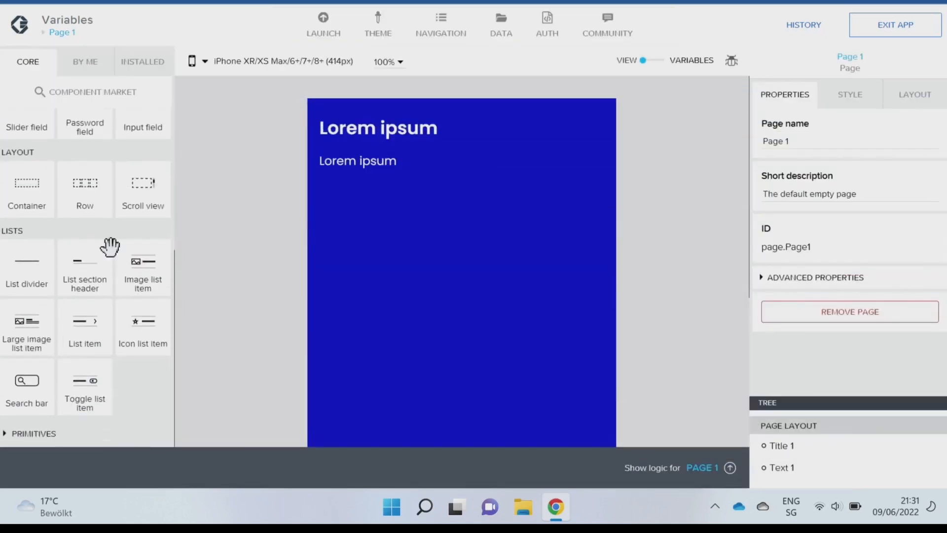
{"action": "scroll", "coordinate": [148, 342], "scroll_direction": "up", "scroll_amount": 3}
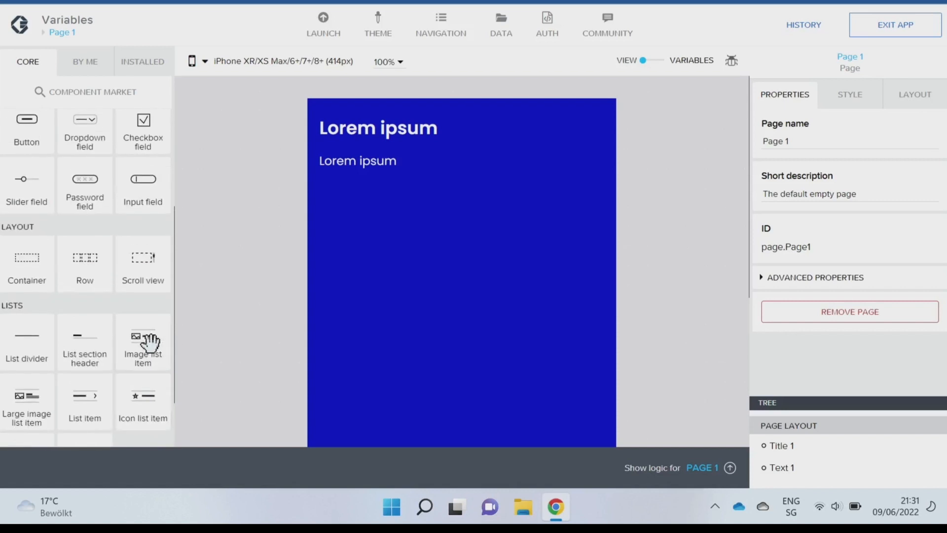
{"action": "left_click_drag", "start_coordinate": [145, 184], "coordinate": [360, 228]}
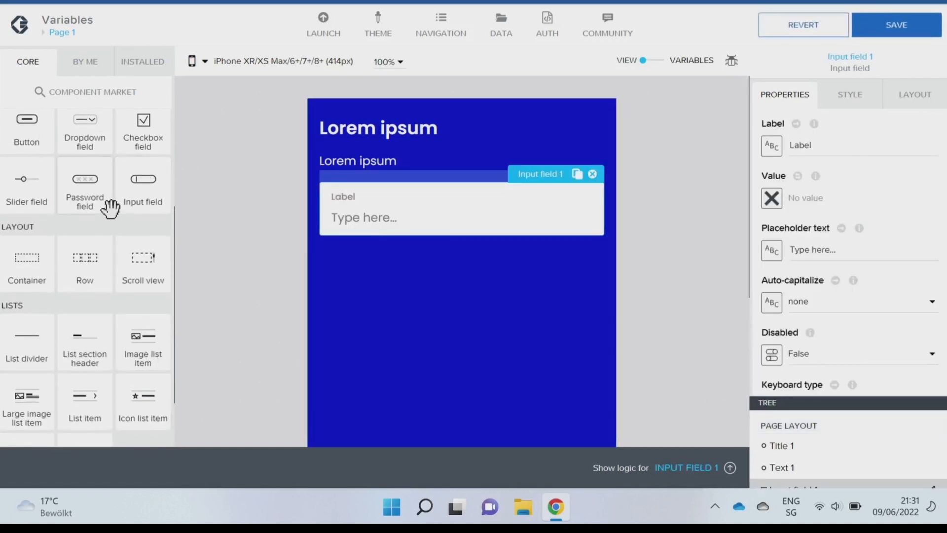
Step: Add a button below Page 1's input field and give it the Secondary Button style
{"action": "left_click_drag", "start_coordinate": [32, 127], "coordinate": [370, 286]}
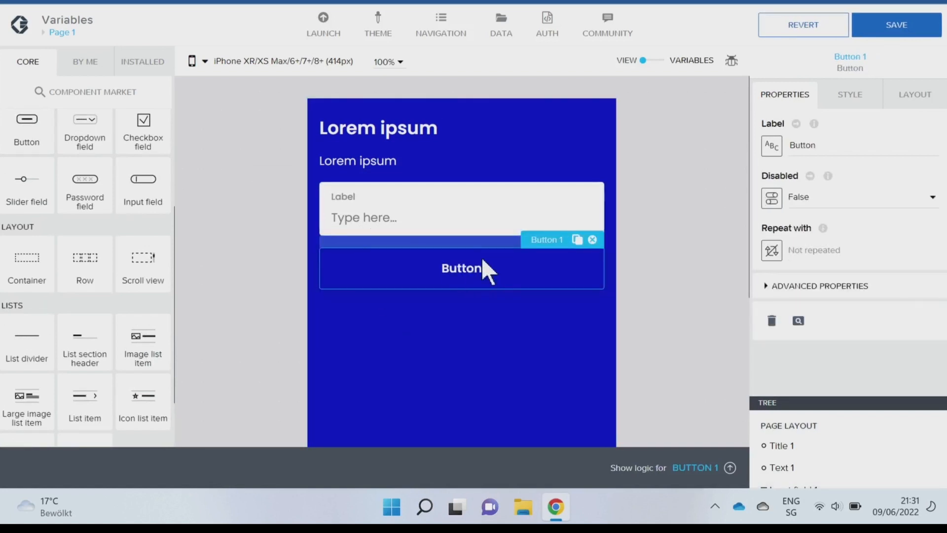
{"action": "left_click", "coordinate": [850, 98]}
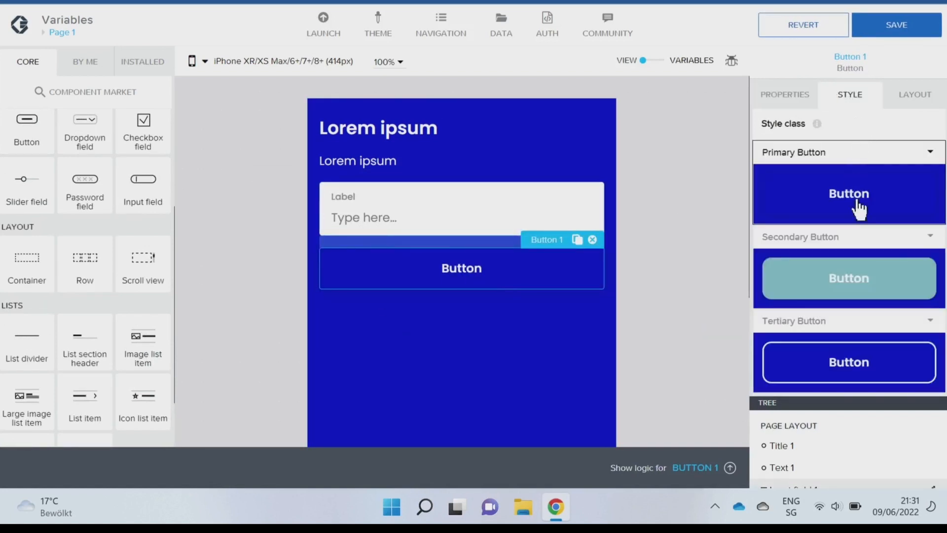
{"action": "left_click", "coordinate": [880, 290]}
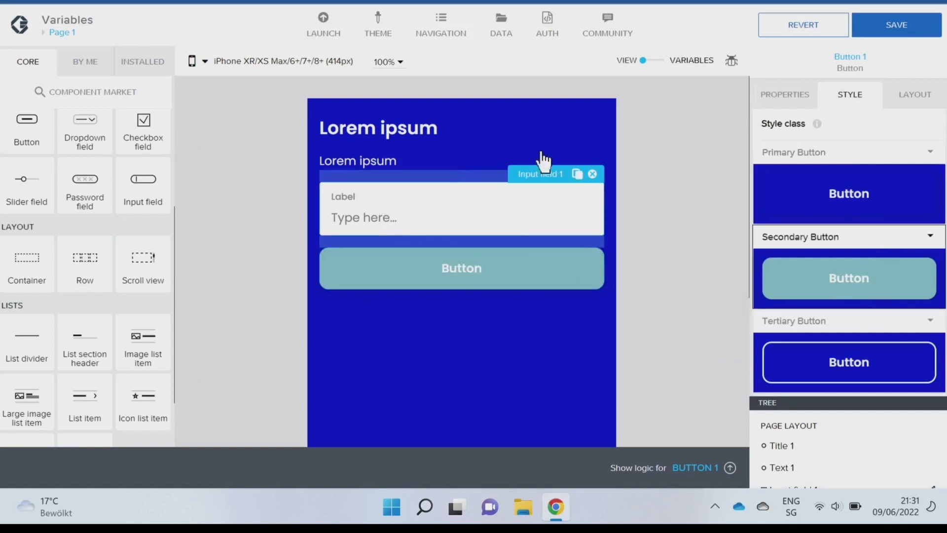
Step: Bind the value of Page 1's input field to the page variable variable2
{"action": "left_click", "coordinate": [564, 157]}
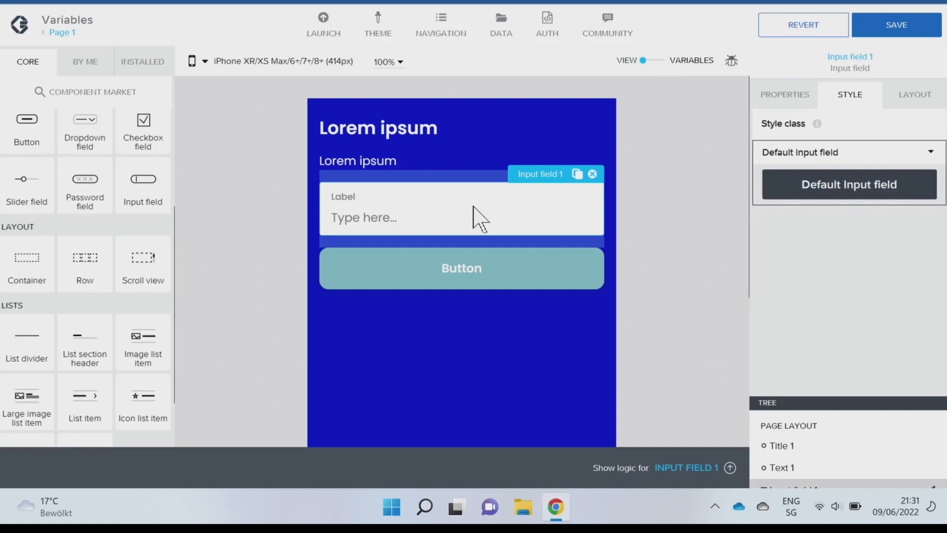
{"action": "left_click", "coordinate": [780, 96]}
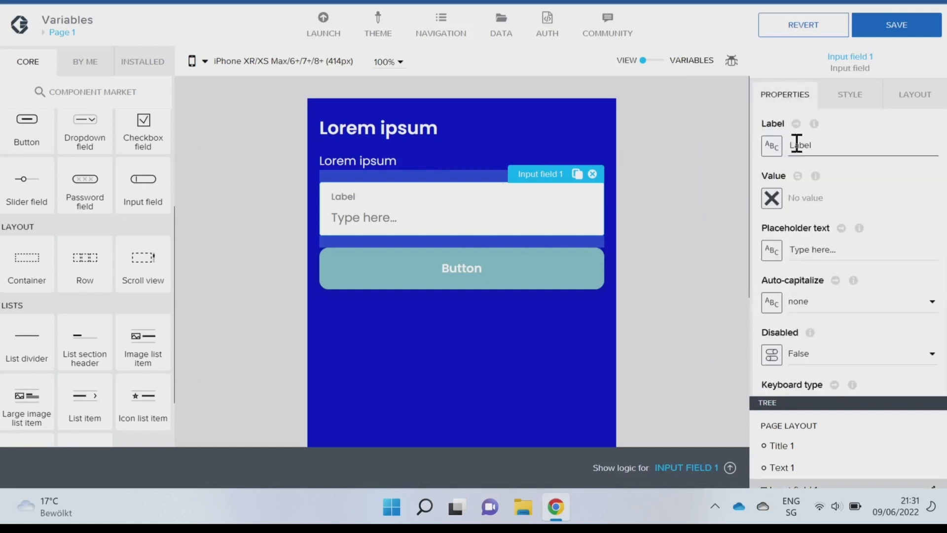
{"action": "left_click", "coordinate": [771, 200]}
{"action": "left_click", "coordinate": [500, 259]}
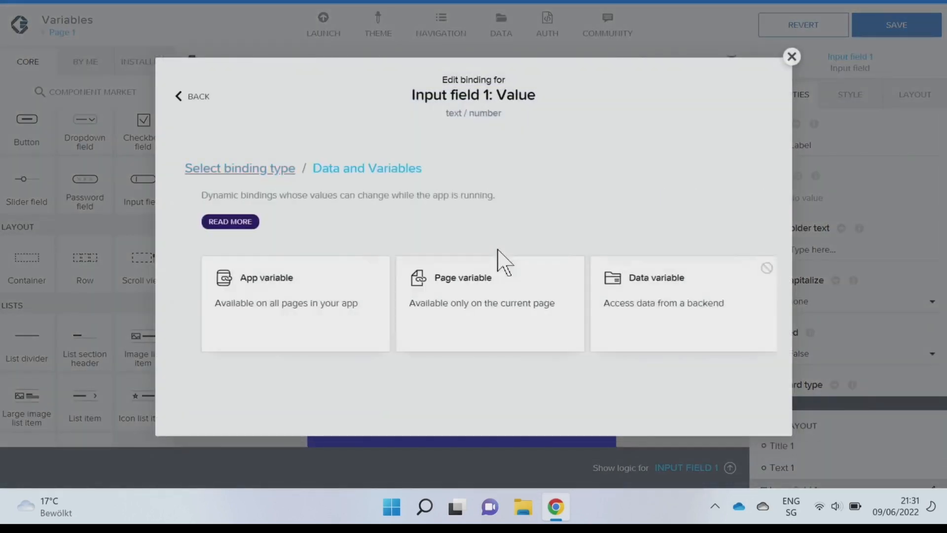
{"action": "left_click", "coordinate": [458, 289]}
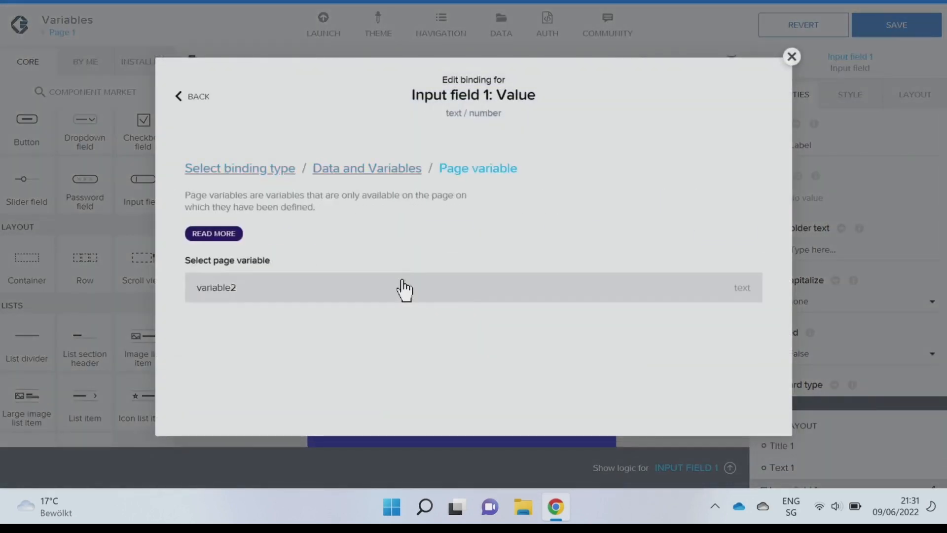
{"action": "left_click", "coordinate": [724, 414]}
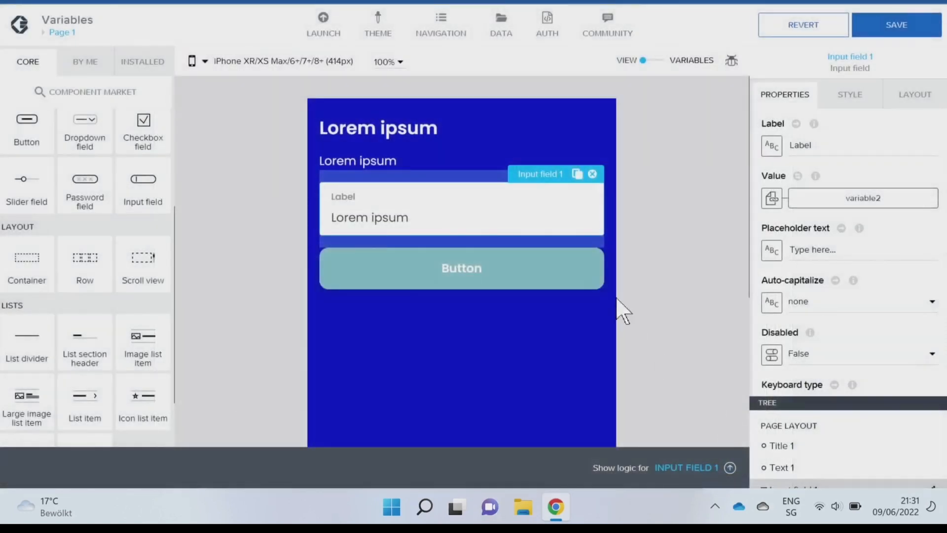
Step: Add an Open page function to the logic of Page 1's button and connect it to the Component tap event
{"action": "left_click", "coordinate": [473, 266]}
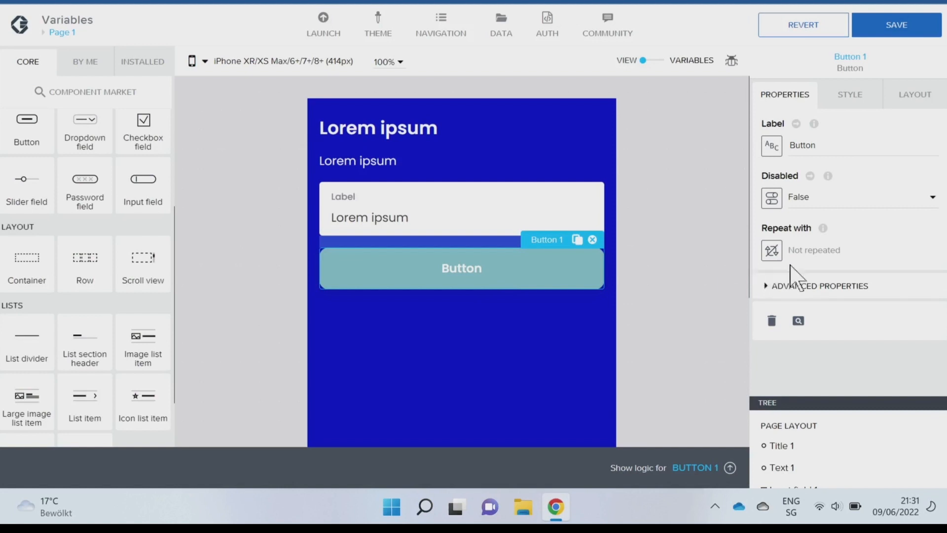
{"action": "left_click", "coordinate": [690, 469]}
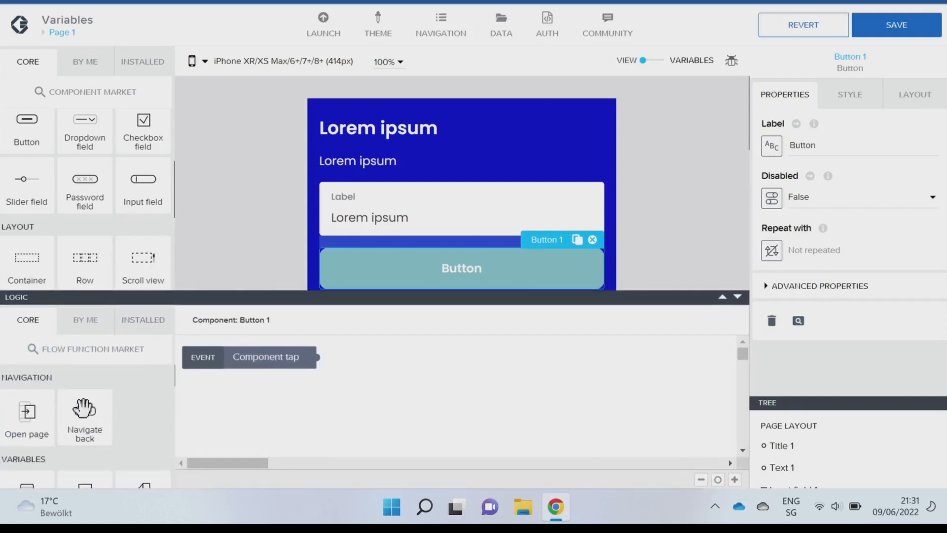
{"action": "left_click_drag", "start_coordinate": [30, 417], "coordinate": [422, 367]}
{"action": "left_click_drag", "start_coordinate": [318, 358], "coordinate": [461, 374]}
Step: Set the target page of the Open page function to Page 2
{"action": "scroll", "coordinate": [894, 332], "scroll_direction": "down", "scroll_amount": 1}
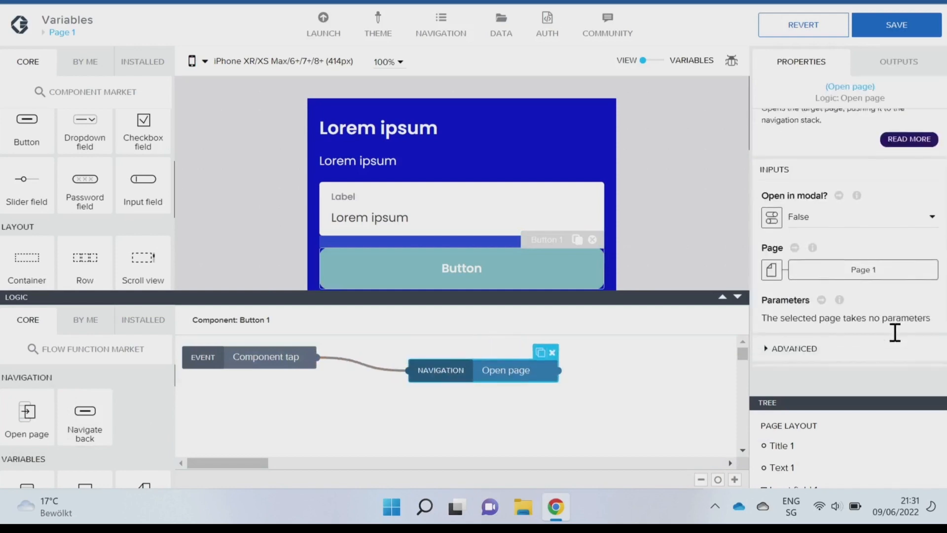
{"action": "left_click", "coordinate": [871, 228]}
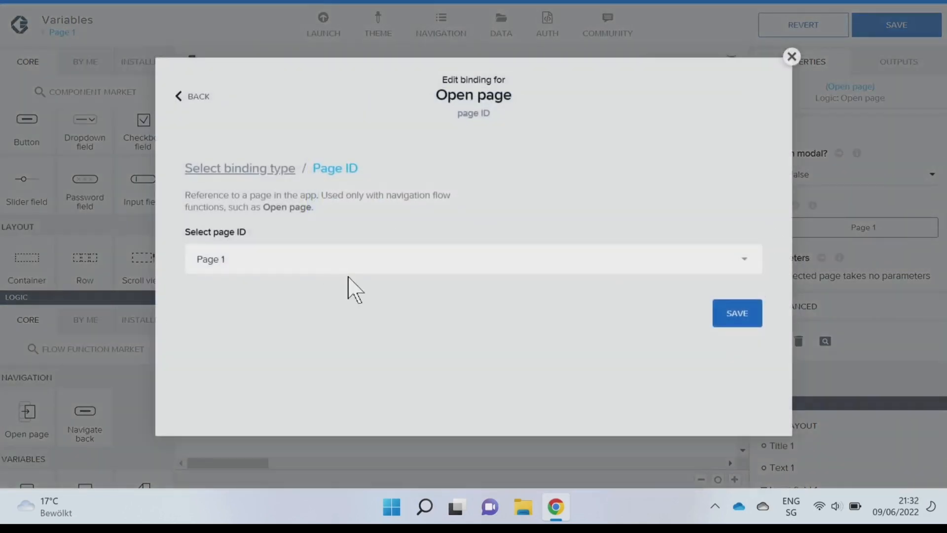
{"action": "left_click", "coordinate": [341, 290]}
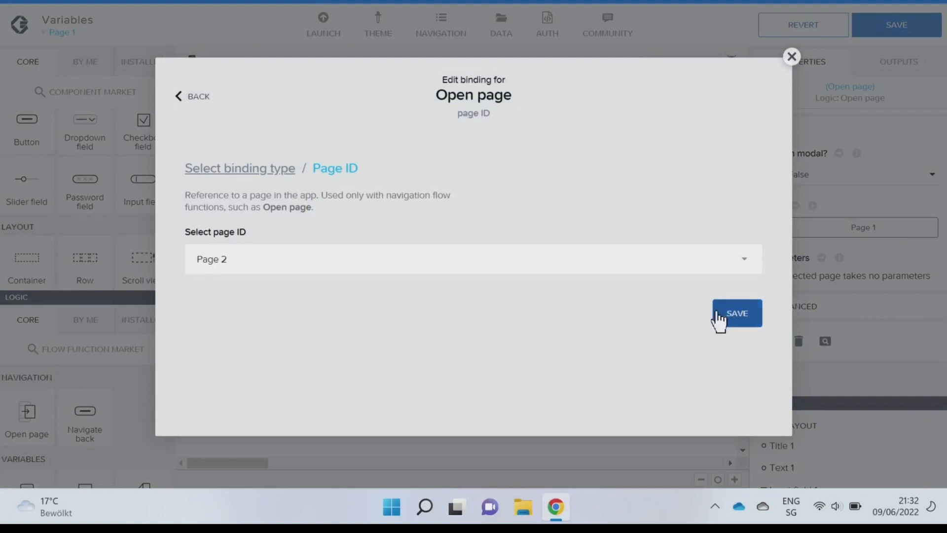
{"action": "left_click", "coordinate": [727, 313]}
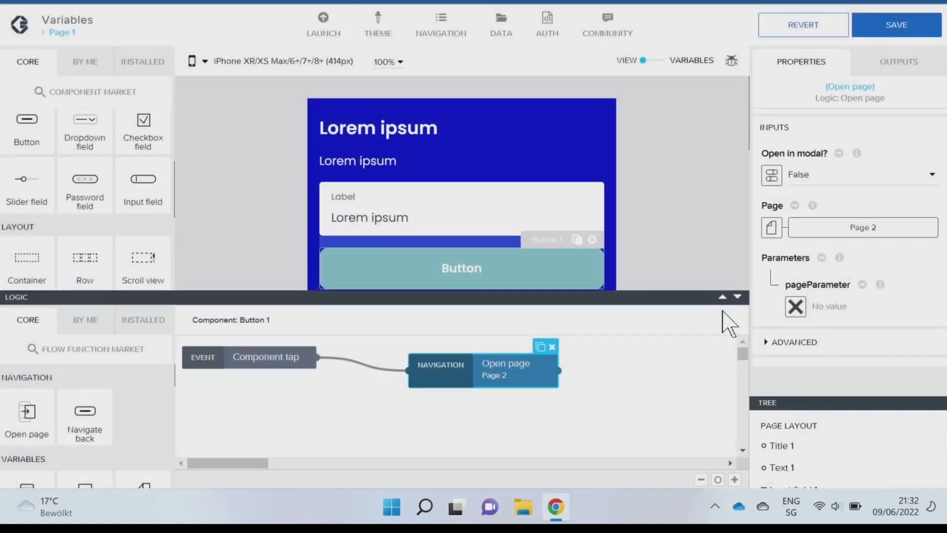
Step: Bind the Open page function's pageParameter to the page variable variable2, and save the application
{"action": "left_click", "coordinate": [795, 307]}
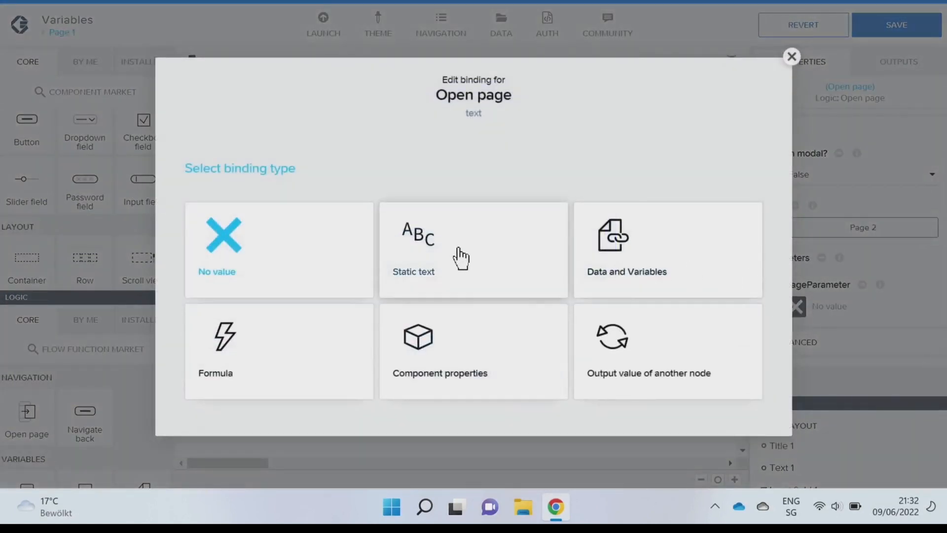
{"action": "left_click", "coordinate": [656, 266]}
{"action": "left_click", "coordinate": [450, 295]}
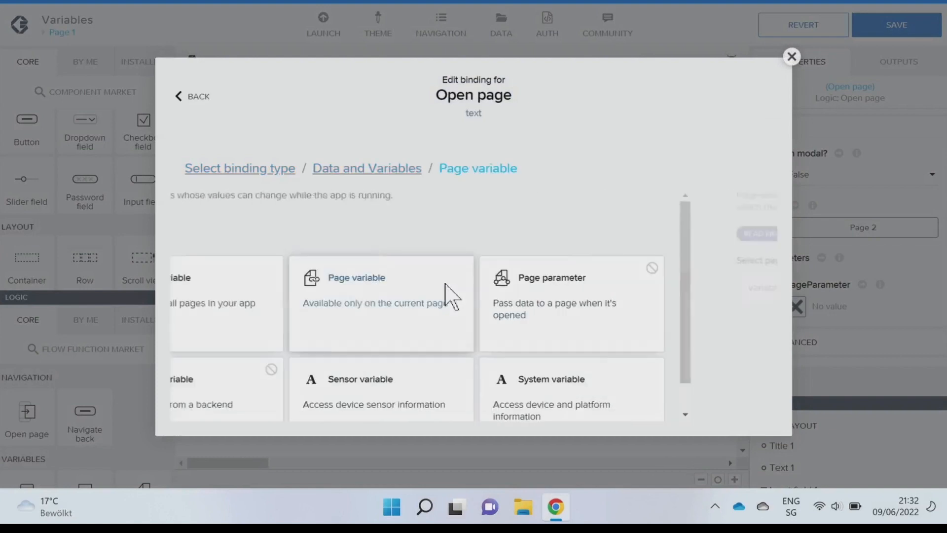
{"action": "left_click", "coordinate": [342, 286]}
{"action": "left_click", "coordinate": [731, 331]}
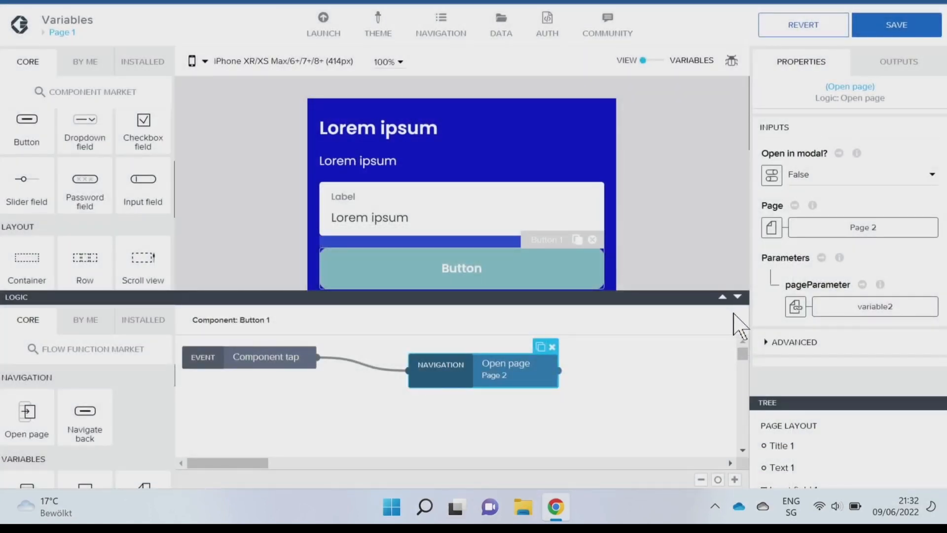
{"action": "left_click", "coordinate": [738, 297]}
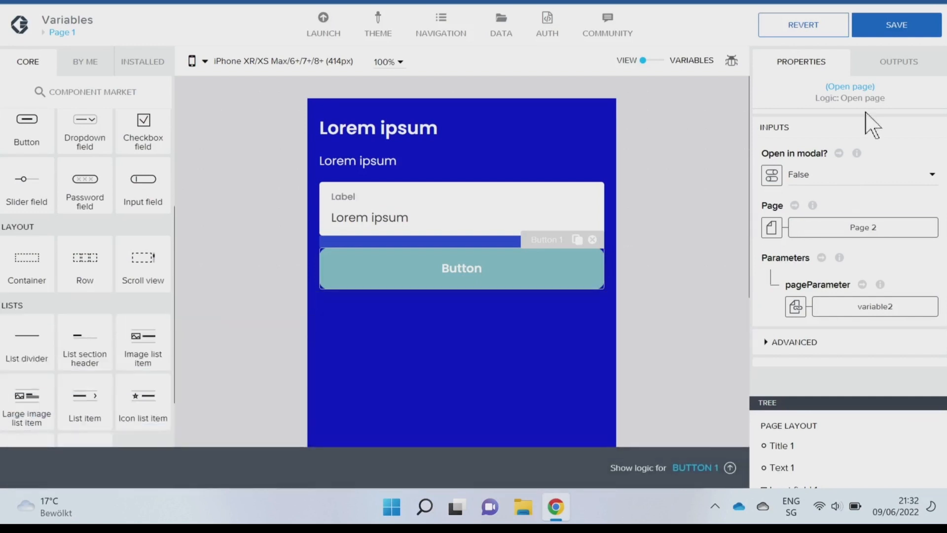
{"action": "left_click", "coordinate": [905, 31]}
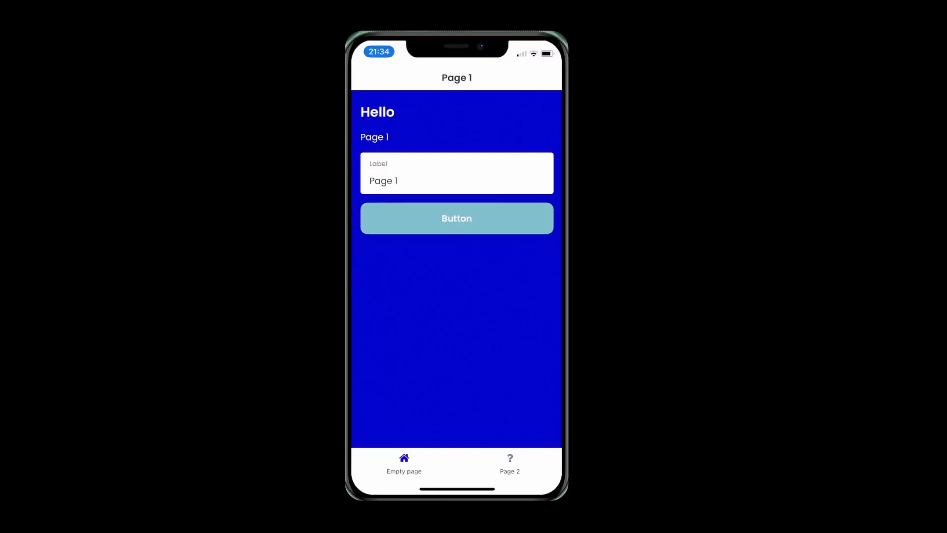
Step: In the app running on the phone, replace Page 1's input text with "my new page value" and open Page 2 through the button
{"action": "left_click", "coordinate": [457, 181]}
{"action": "key", "text": "BackSpace"}
{"action": "key", "text": "BackSpace"}
{"action": "key", "text": "BackSpace"}
{"action": "key", "text": "BackSpace"}
{"action": "key", "text": "BackSpace"}
{"action": "key", "text": "BackSpace"}
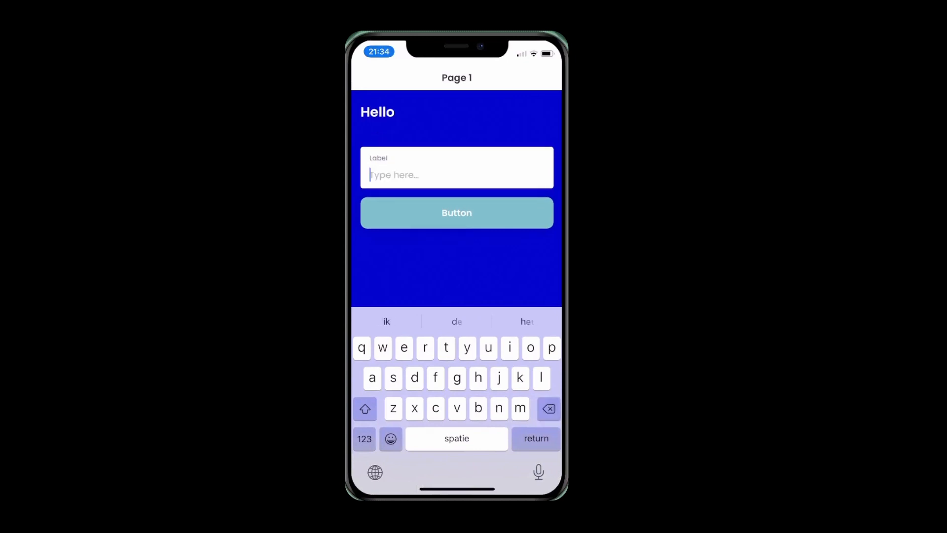
{"action": "type", "text": "mijn"}
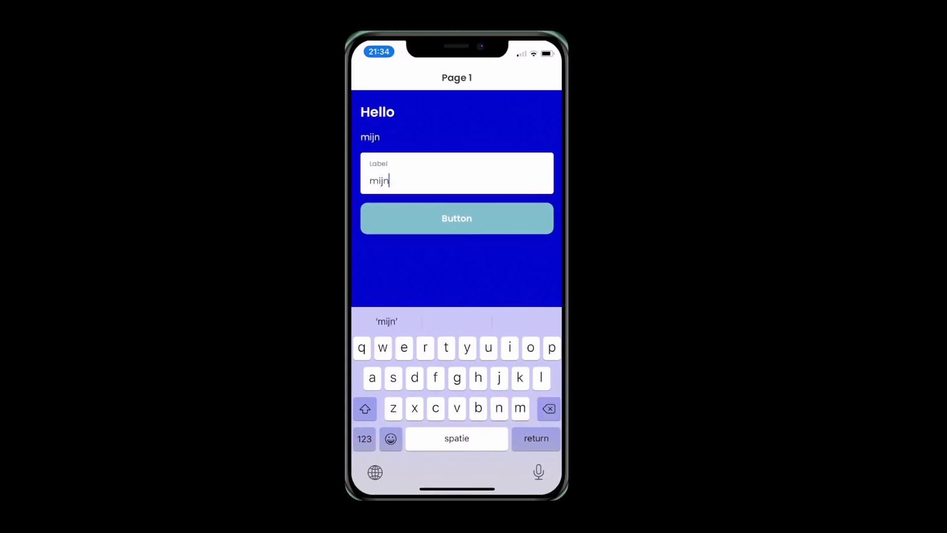
{"action": "key", "text": "BackSpace"}
{"action": "key", "text": "BackSpace"}
{"action": "key", "text": "BackSpace"}
{"action": "type", "text": "y new"}
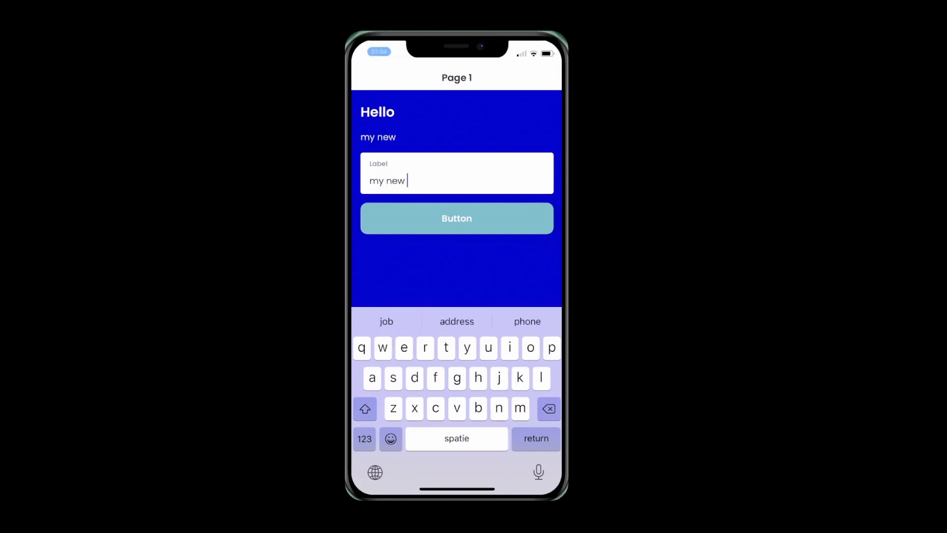
{"action": "type", "text": " page value"}
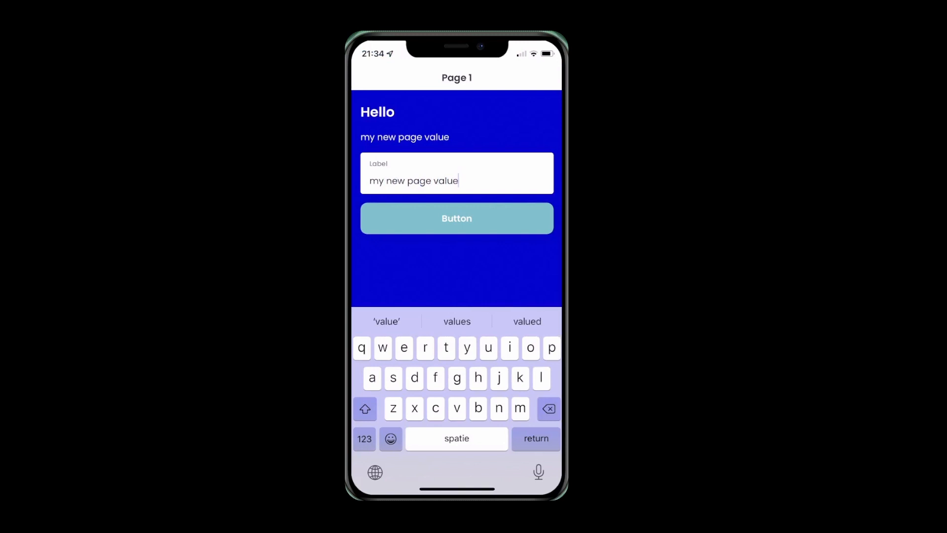
{"action": "left_click", "coordinate": [457, 219]}
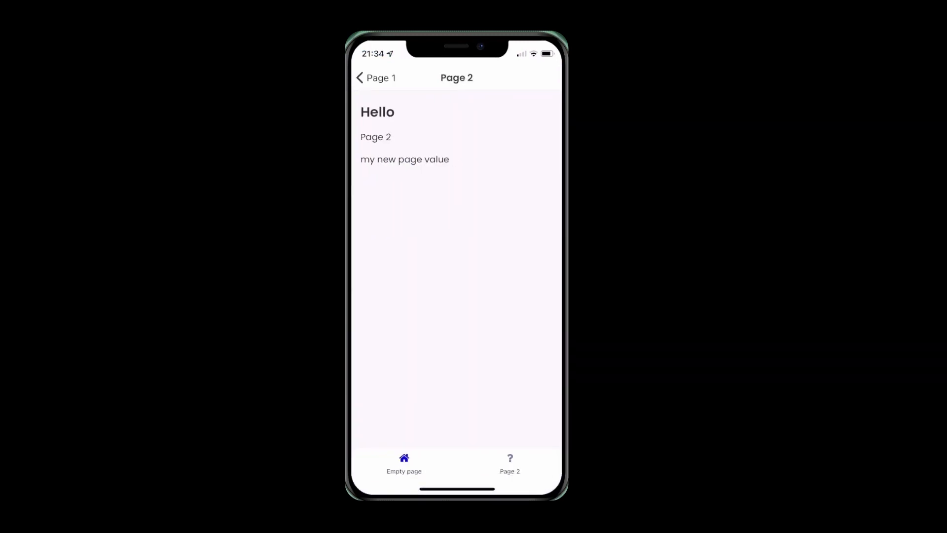